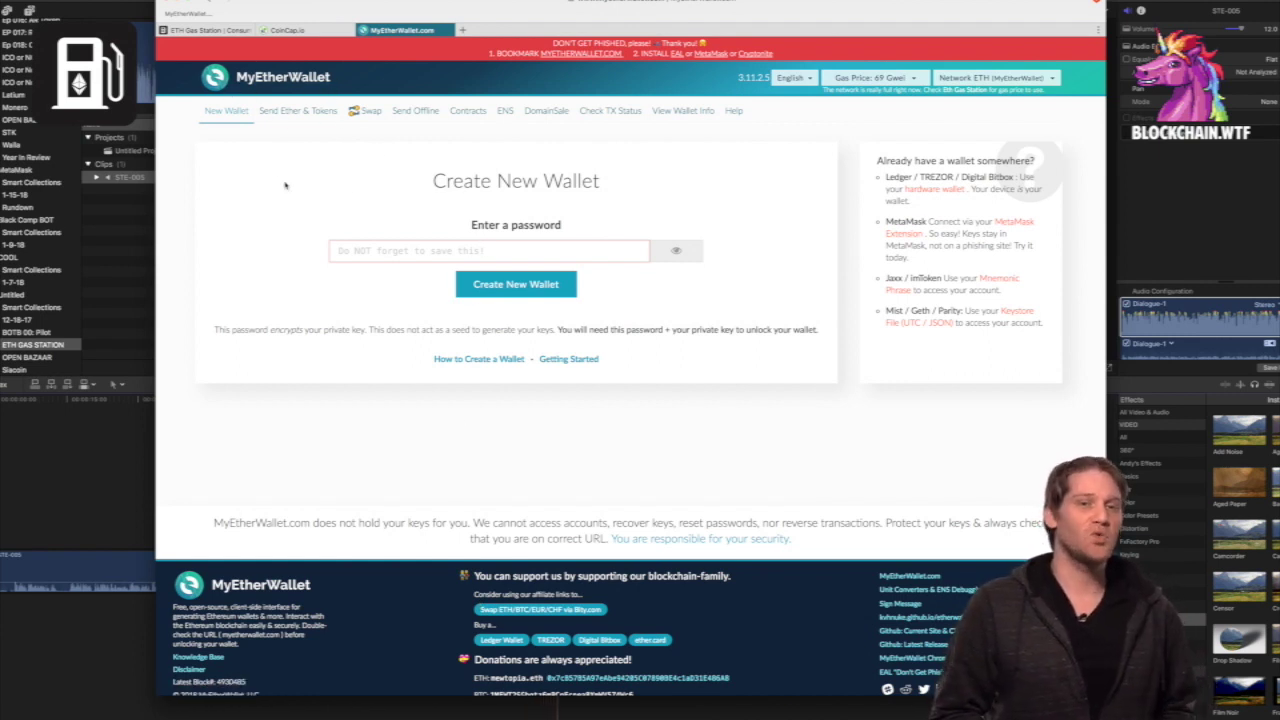
# Lower the wallet's gas price to 33 Gwei and open the linked Eth Gas Station site
pyautogui.click(875, 80)
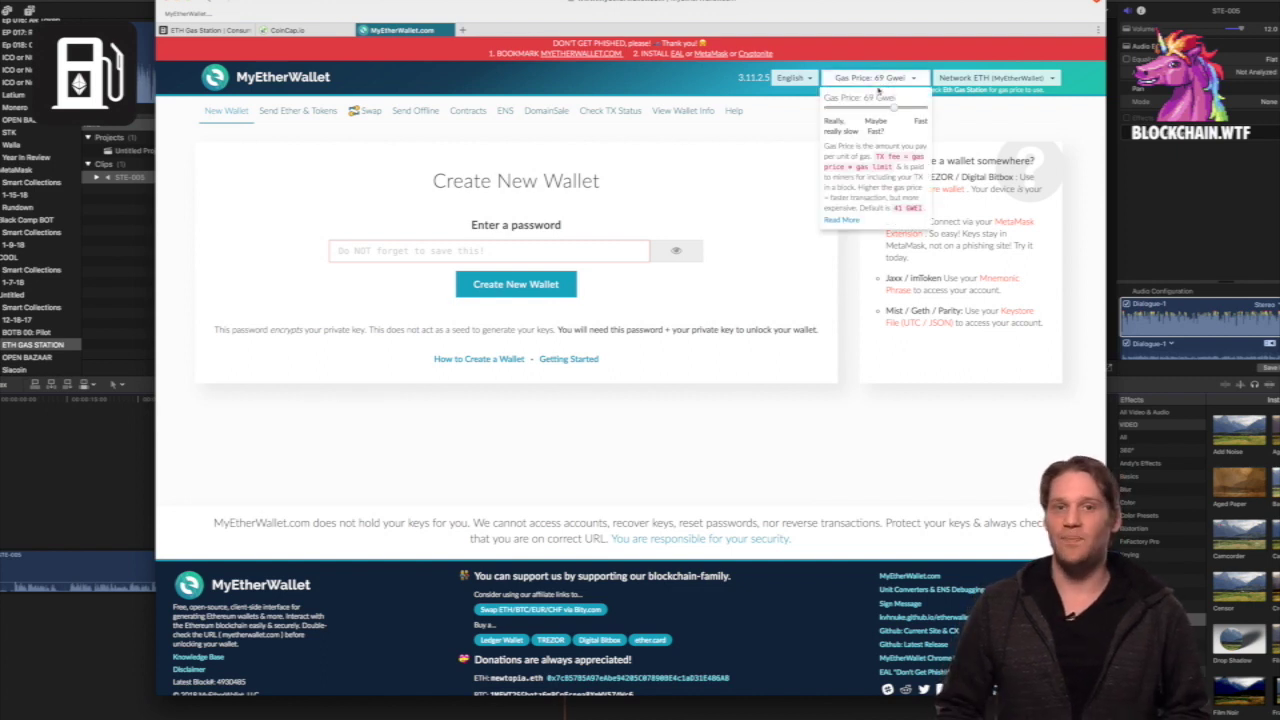
pyautogui.click(888, 80)
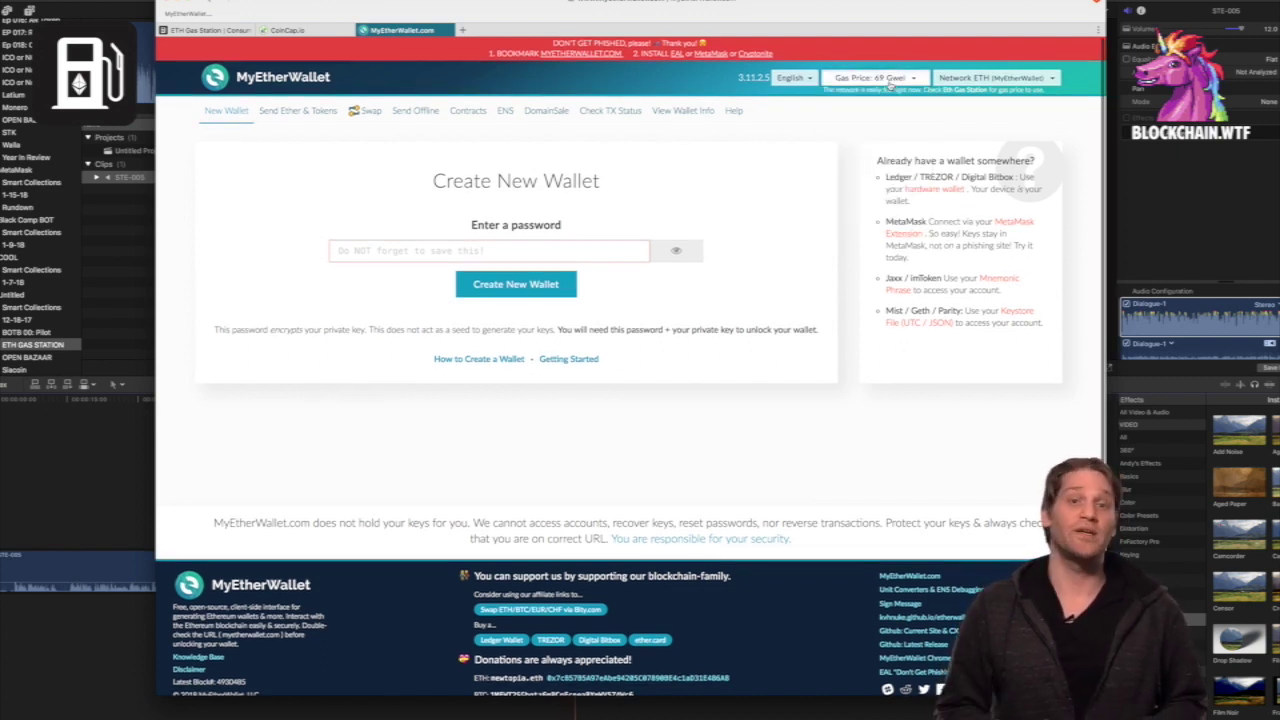
pyautogui.click(892, 80)
pyautogui.moveTo(898, 106); pyautogui.dragTo(858, 116)
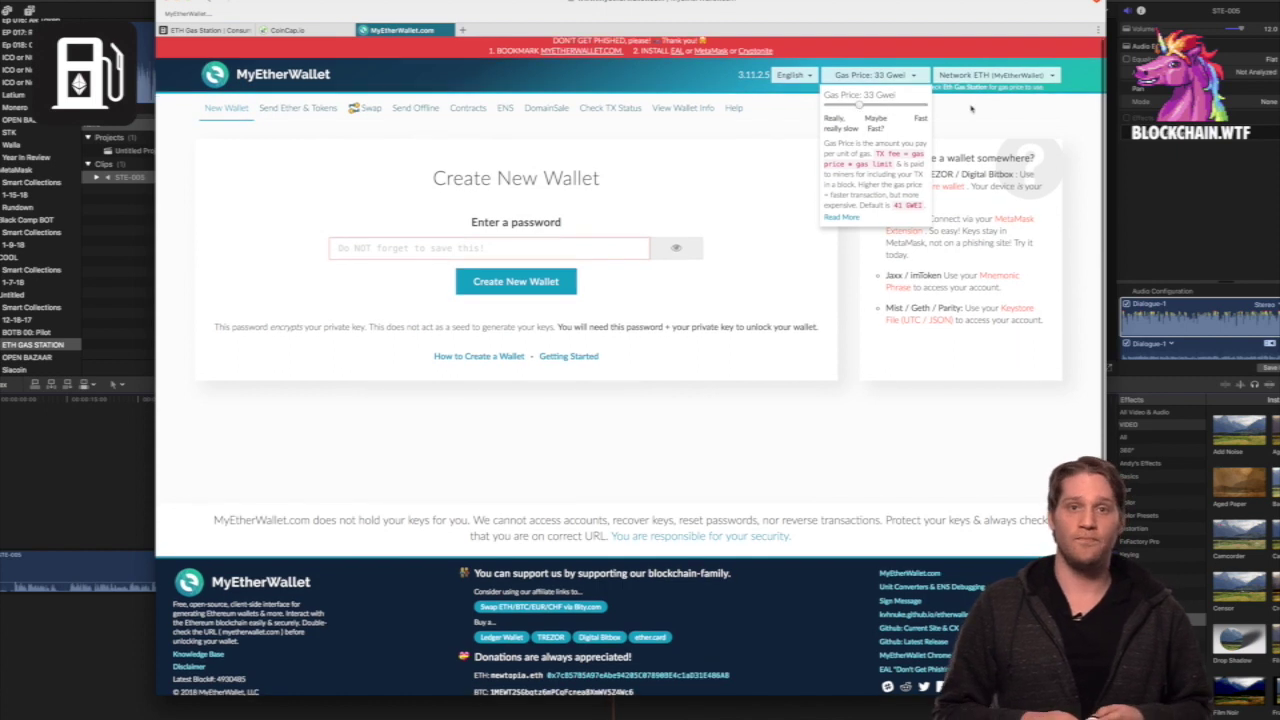
pyautogui.click(940, 95)
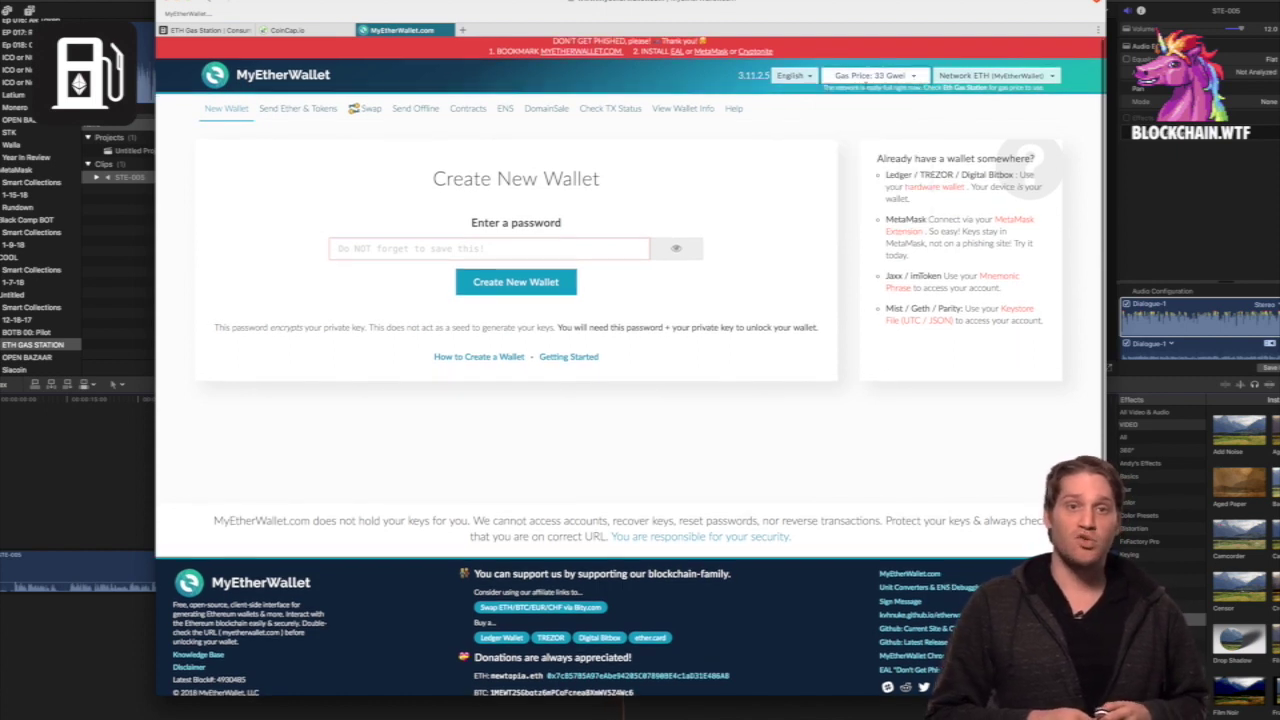
pyautogui.click(960, 92)
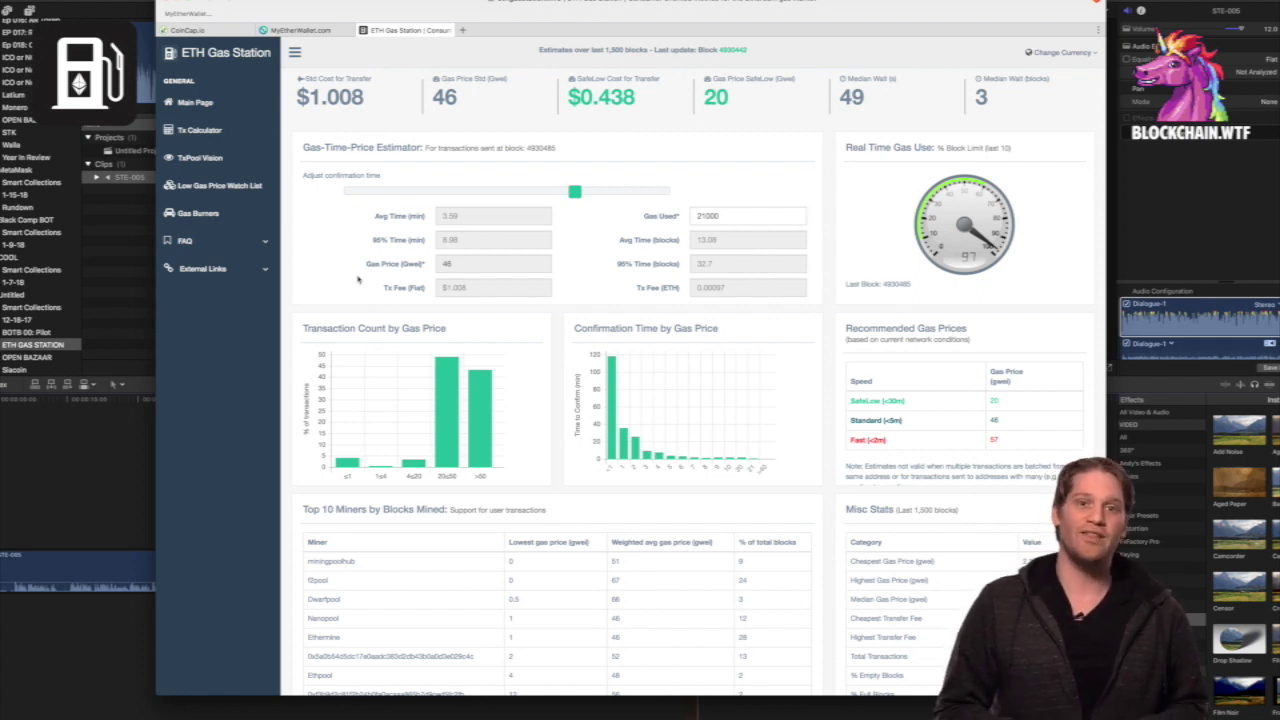
# Switch the displayed currency to EUR and back to USD
pyautogui.click(1060, 53)
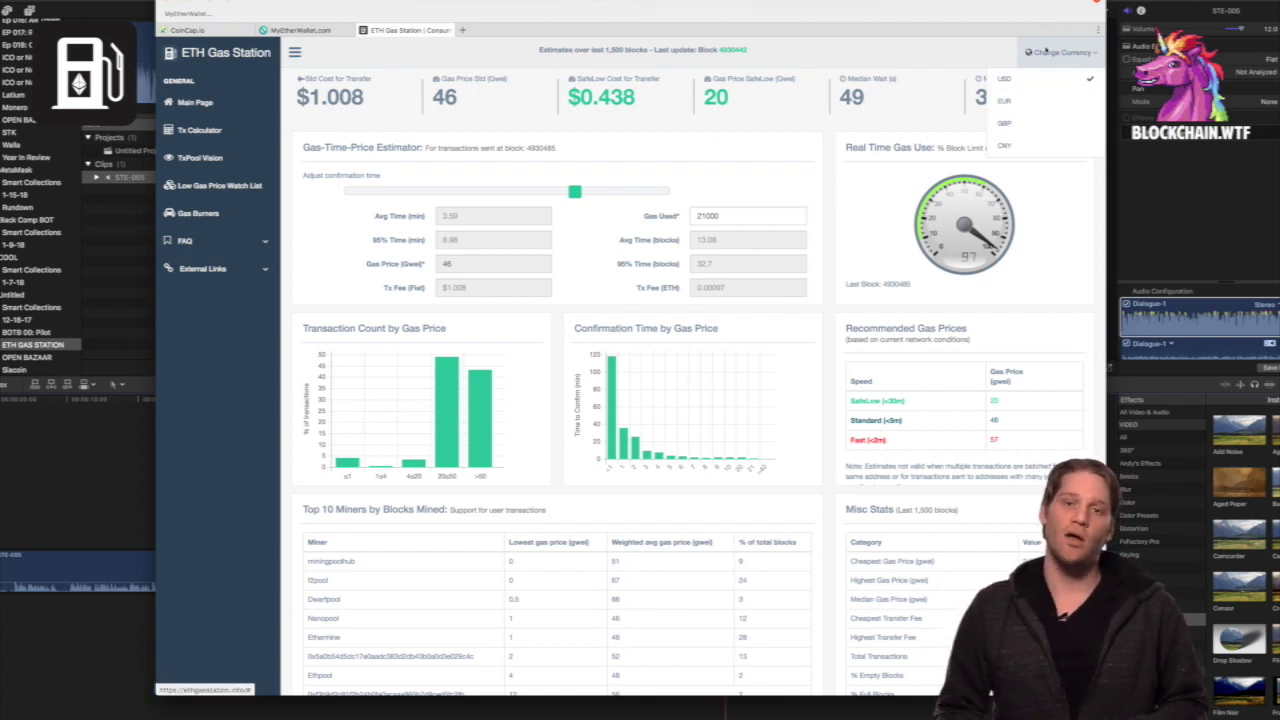
pyautogui.click(1087, 60)
pyautogui.click(1087, 60)
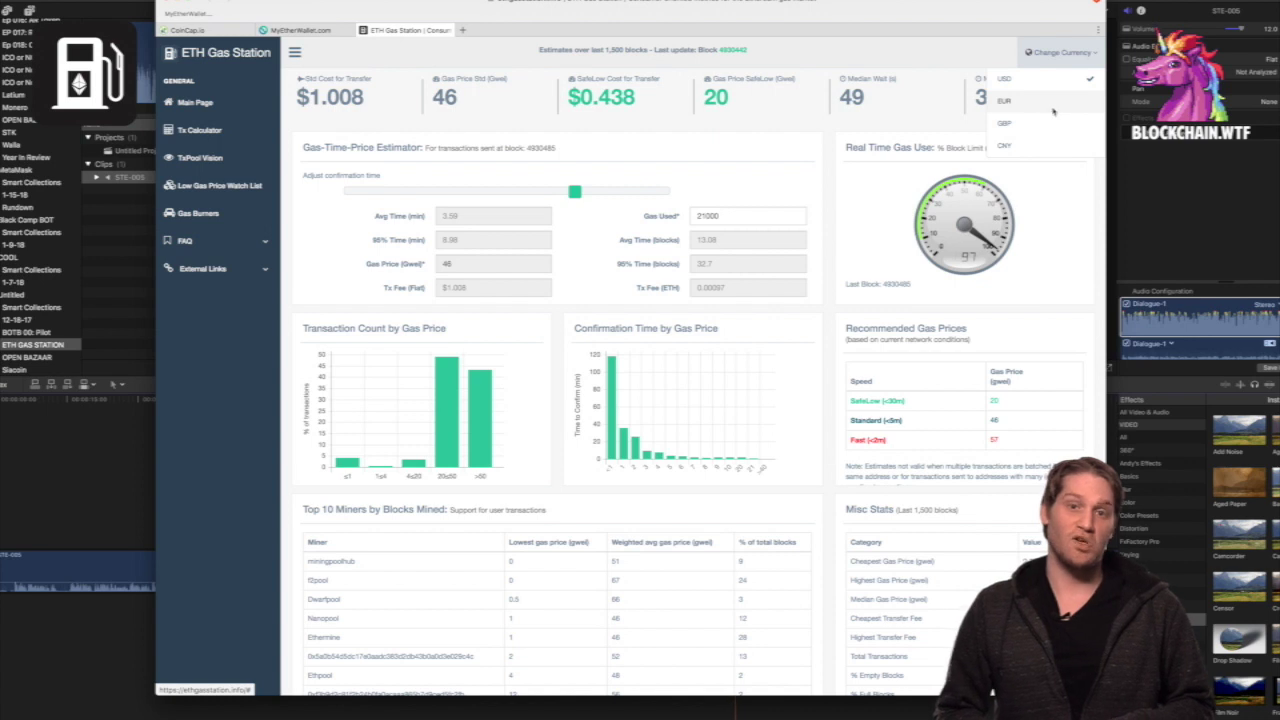
pyautogui.click(1005, 104)
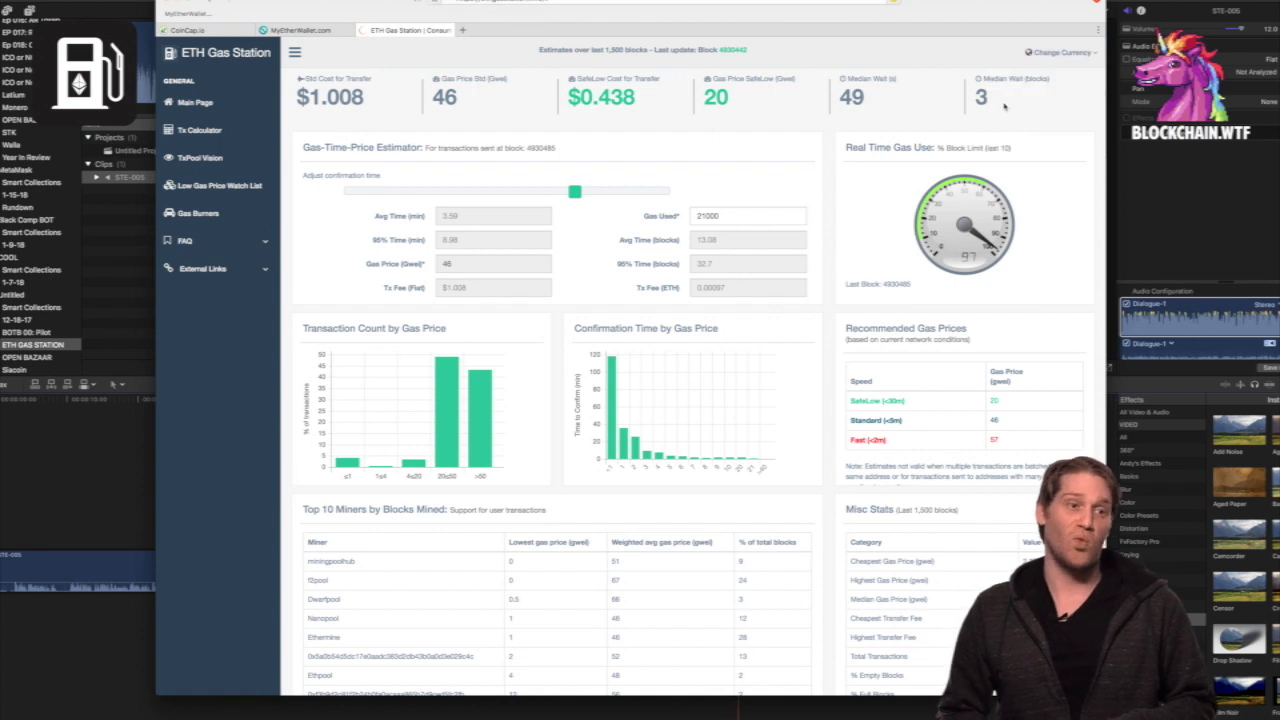
pyautogui.click(1058, 52)
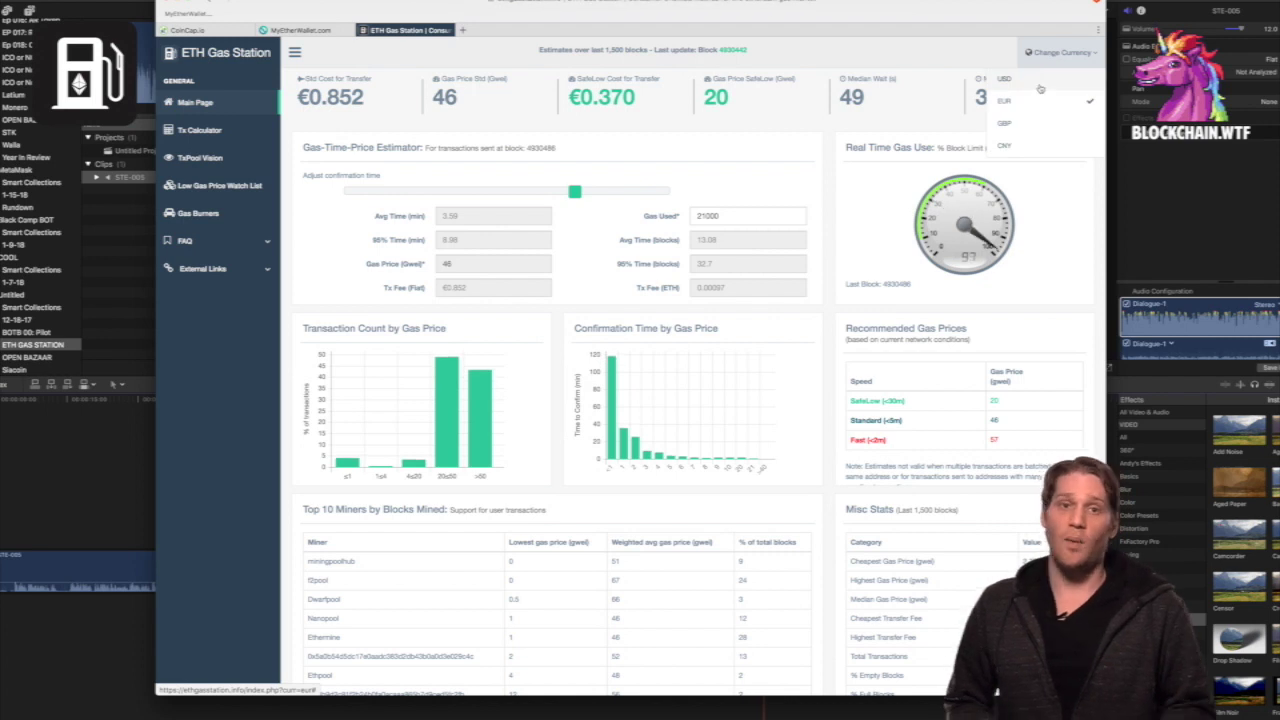
pyautogui.click(1040, 88)
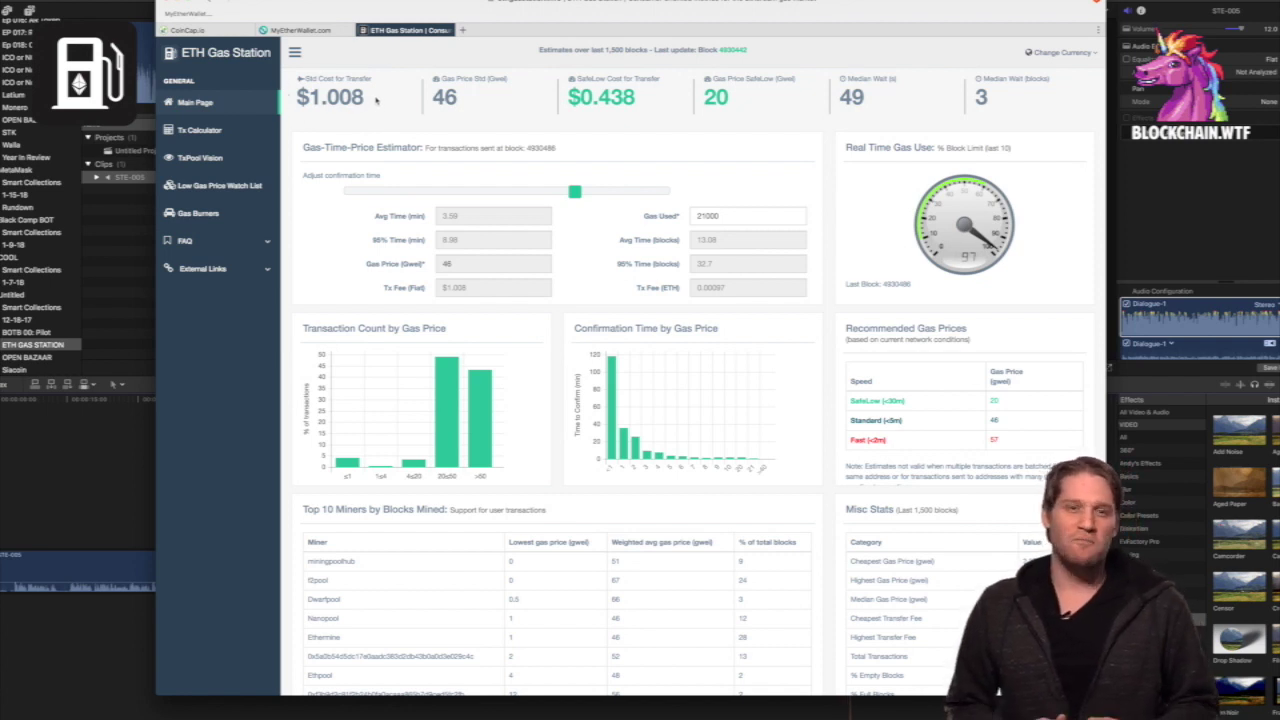
# Highlight the standard cost for transfer, check the coin prices on CoinCap and return to ETH Gas Station
pyautogui.moveTo(376, 100); pyautogui.dragTo(296, 98)
pyautogui.click(292, 124)
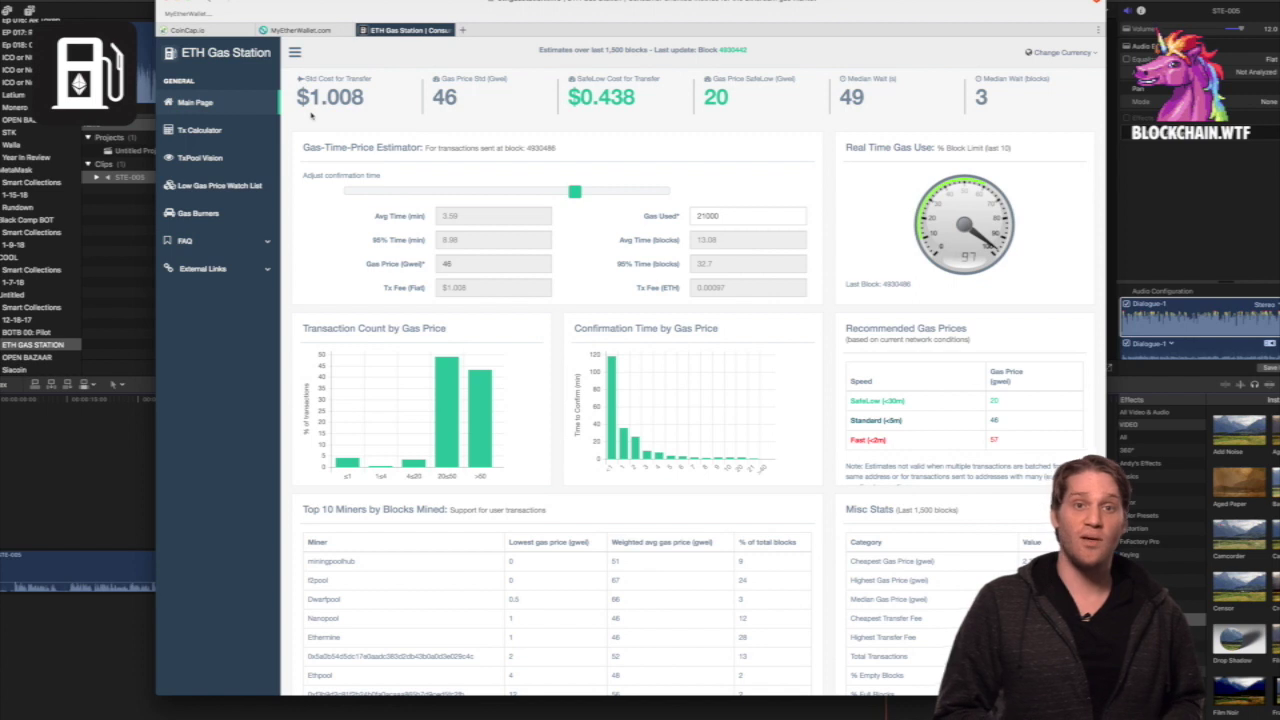
pyautogui.click(229, 31)
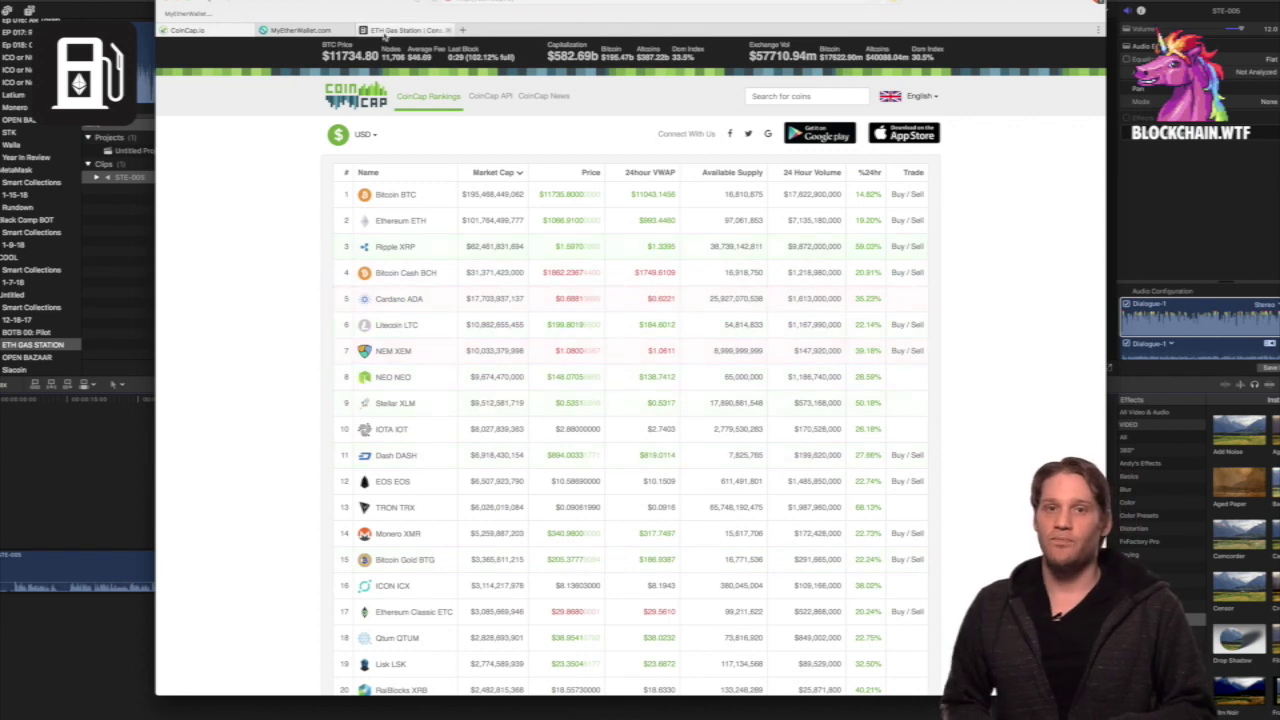
pyautogui.click(408, 31)
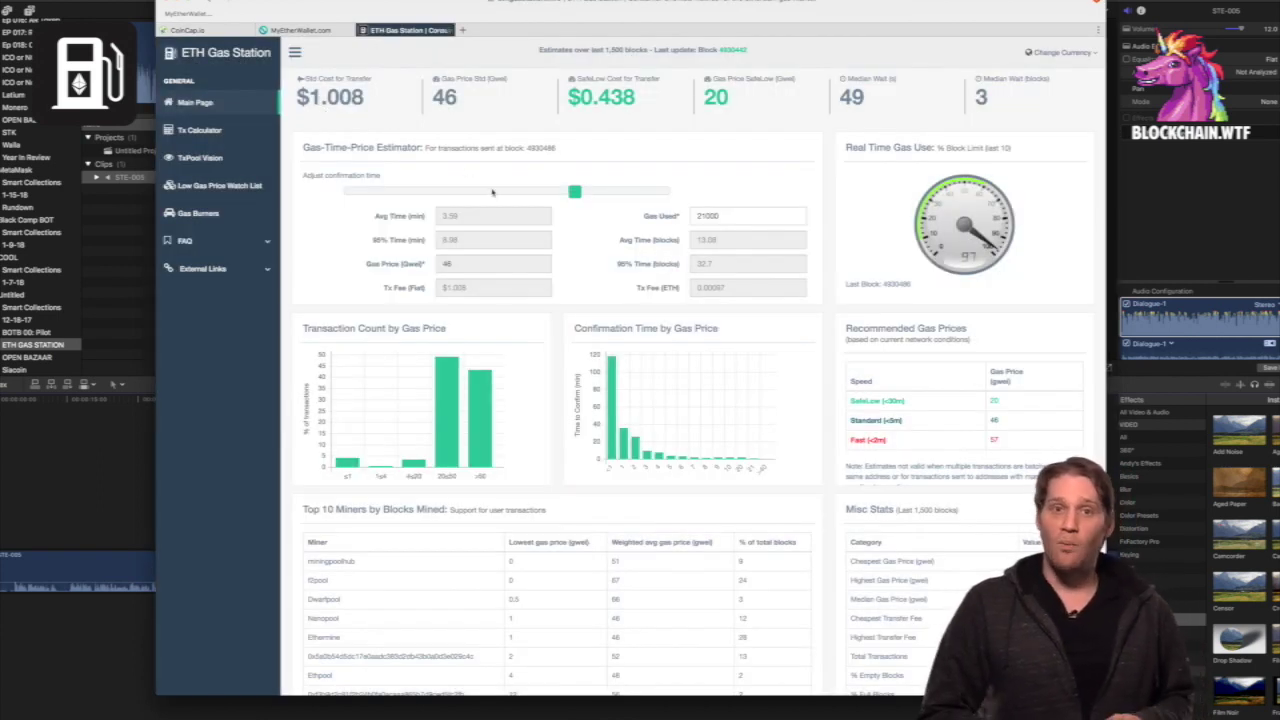
# Set the Gas-Time-Price Estimator to its slowest confirmation time, 20 Gwei, and highlight the SafeLow cost for transfer
pyautogui.moveTo(577, 192); pyautogui.dragTo(349, 190)
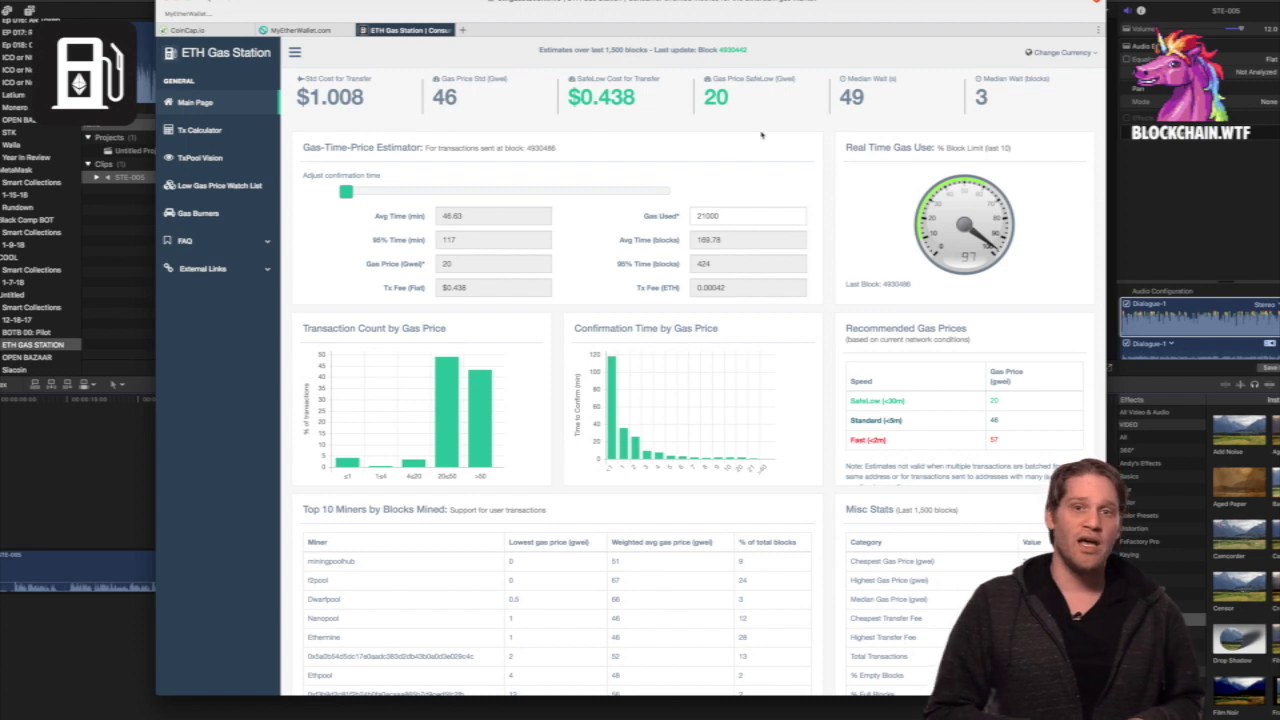
pyautogui.moveTo(614, 68); pyautogui.dragTo(640, 108)
pyautogui.click(567, 131)
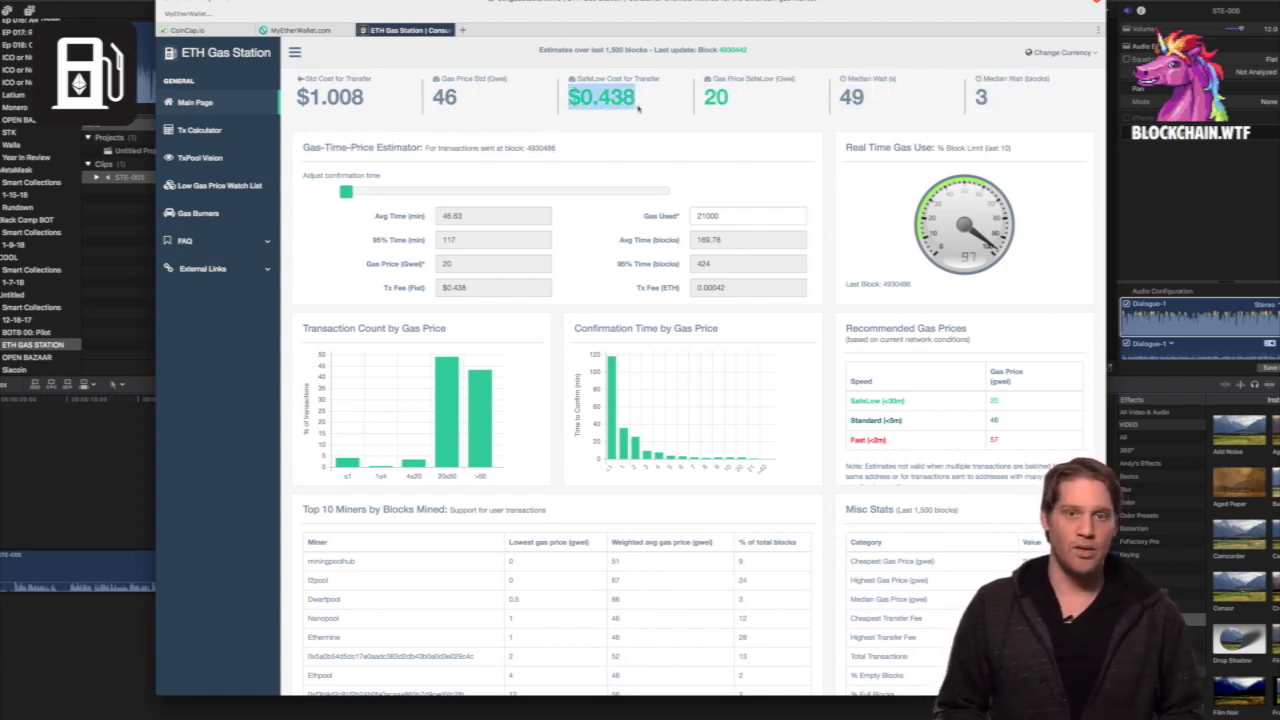
pyautogui.click(626, 137)
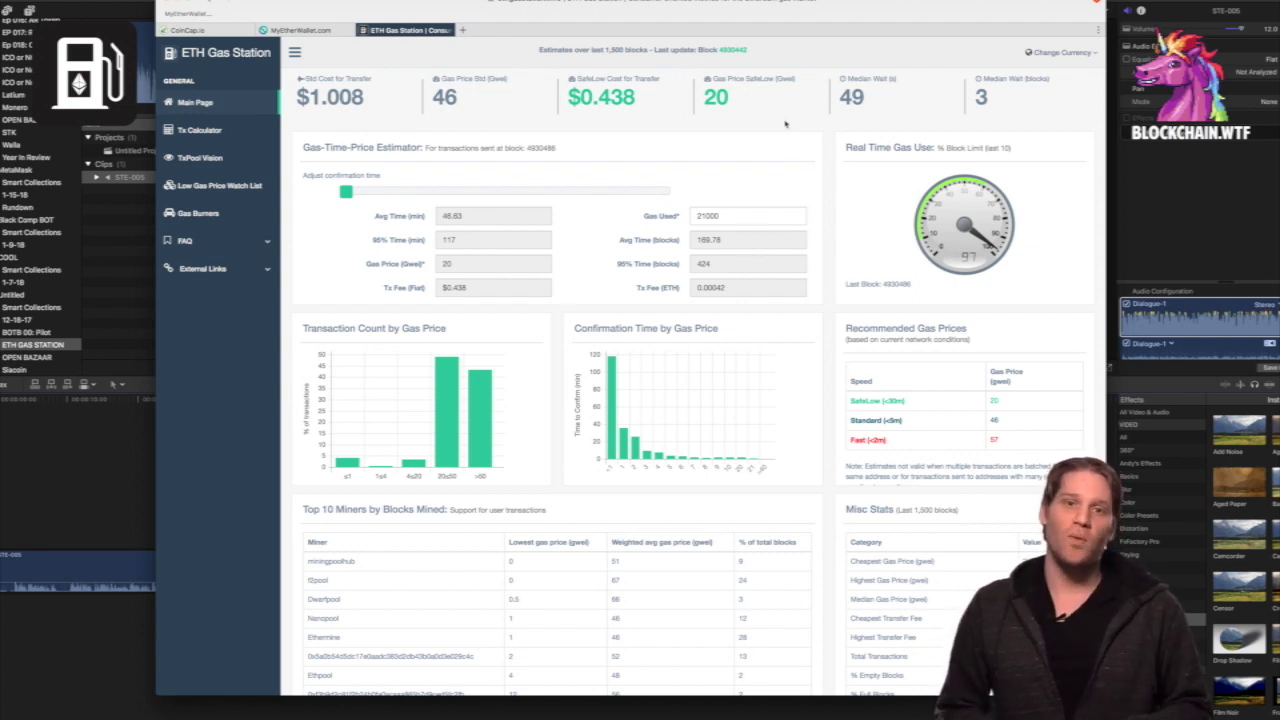
# Examine the main page statistics, highlighting the median wait in blocks
pyautogui.scroll(-1, 785, 123)
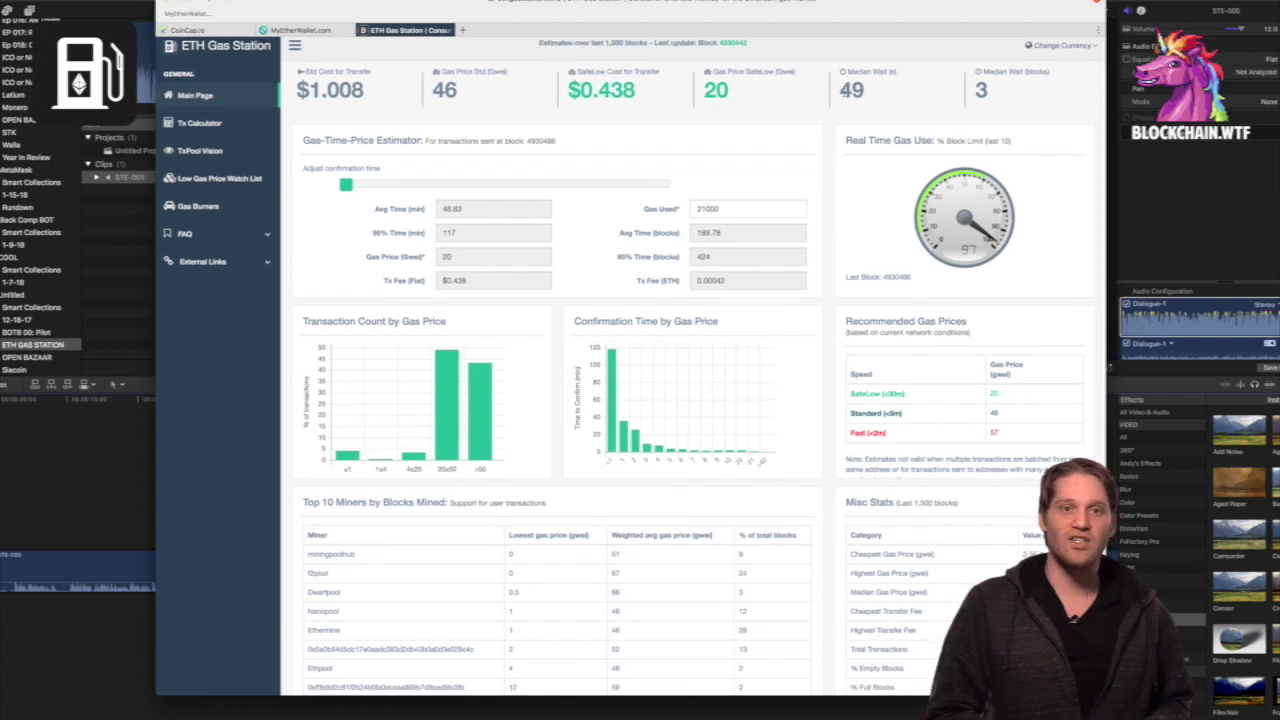
pyautogui.scroll(1, 845, 95)
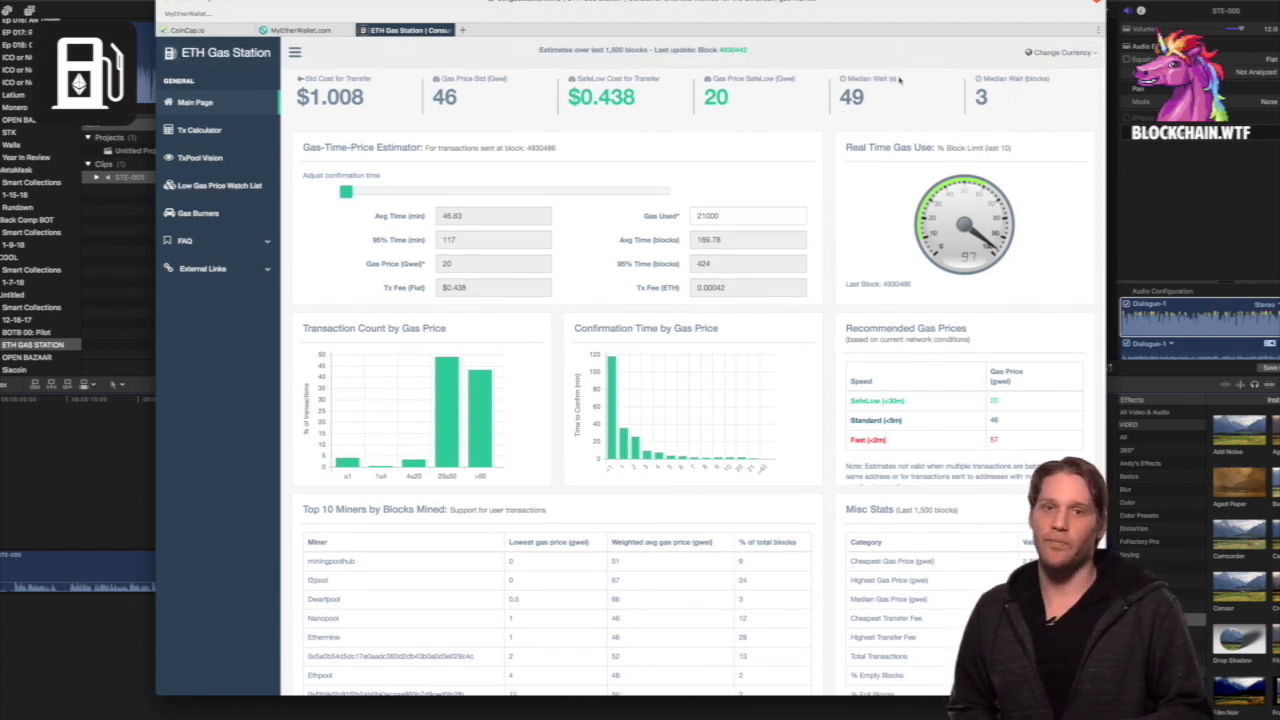
pyautogui.scroll(-3, 892, 328)
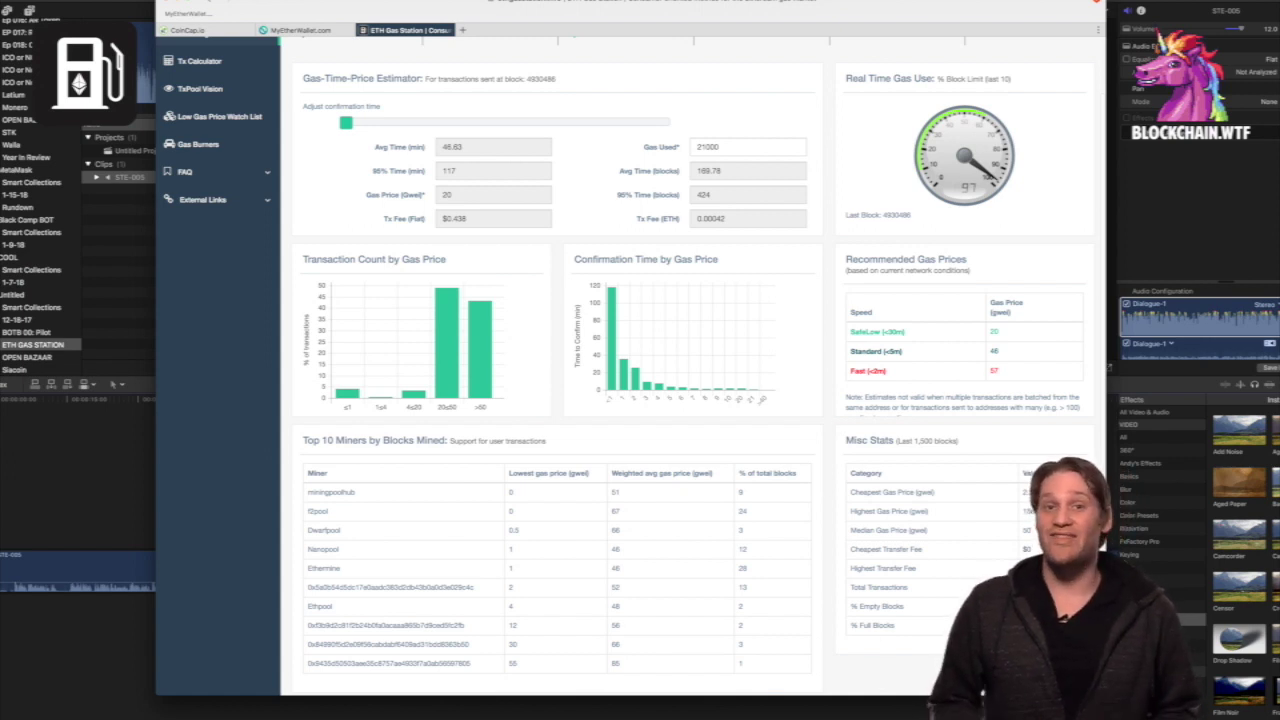
pyautogui.scroll(3, 626, 366)
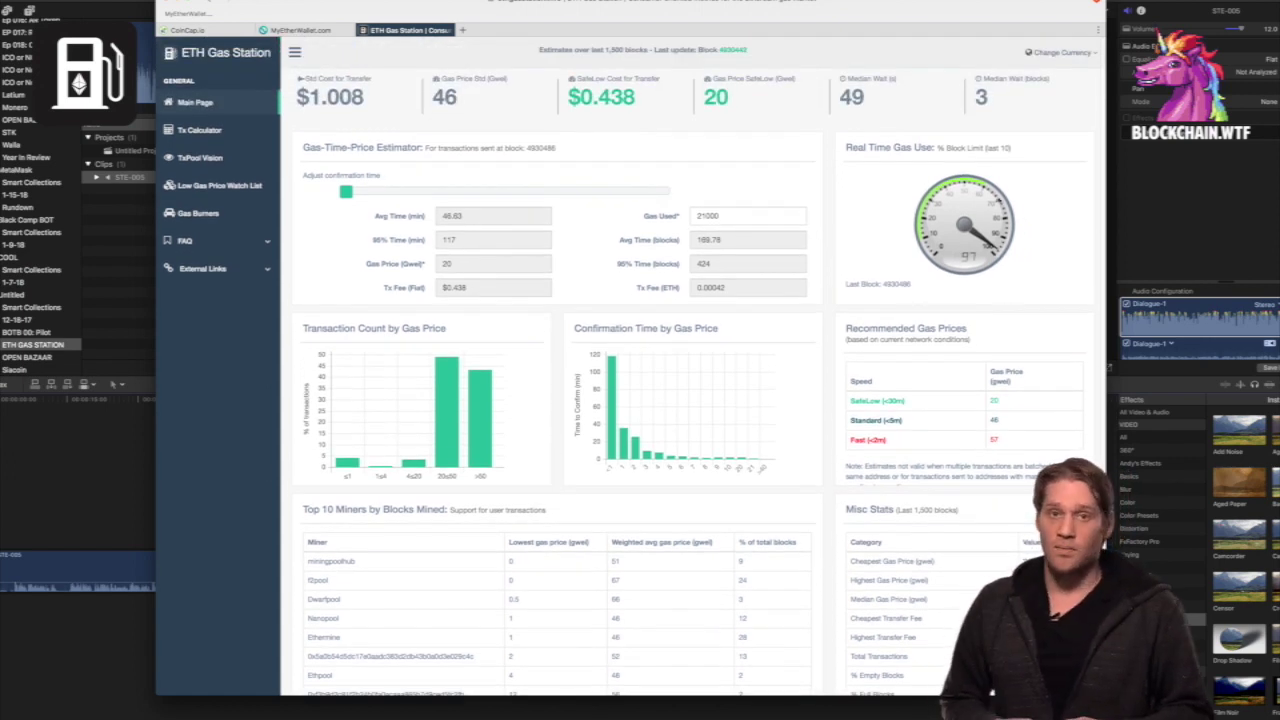
pyautogui.moveTo(975, 104); pyautogui.dragTo(986, 90)
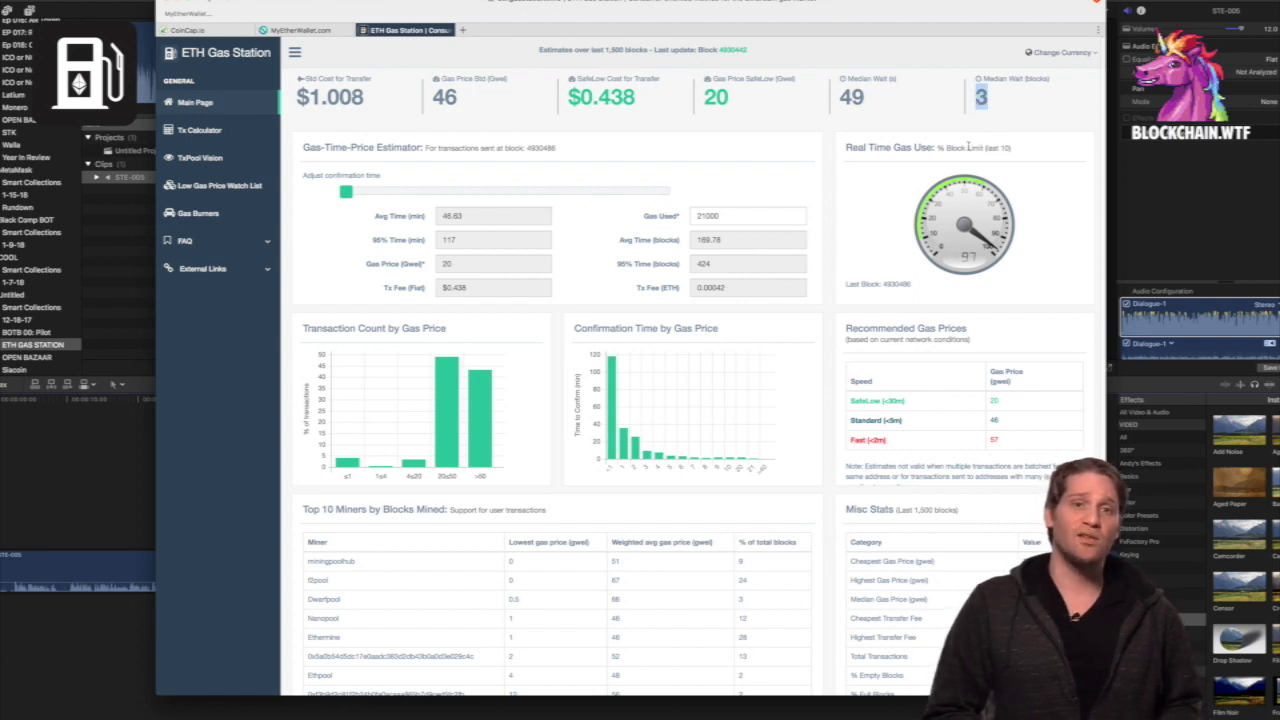
pyautogui.click(364, 187)
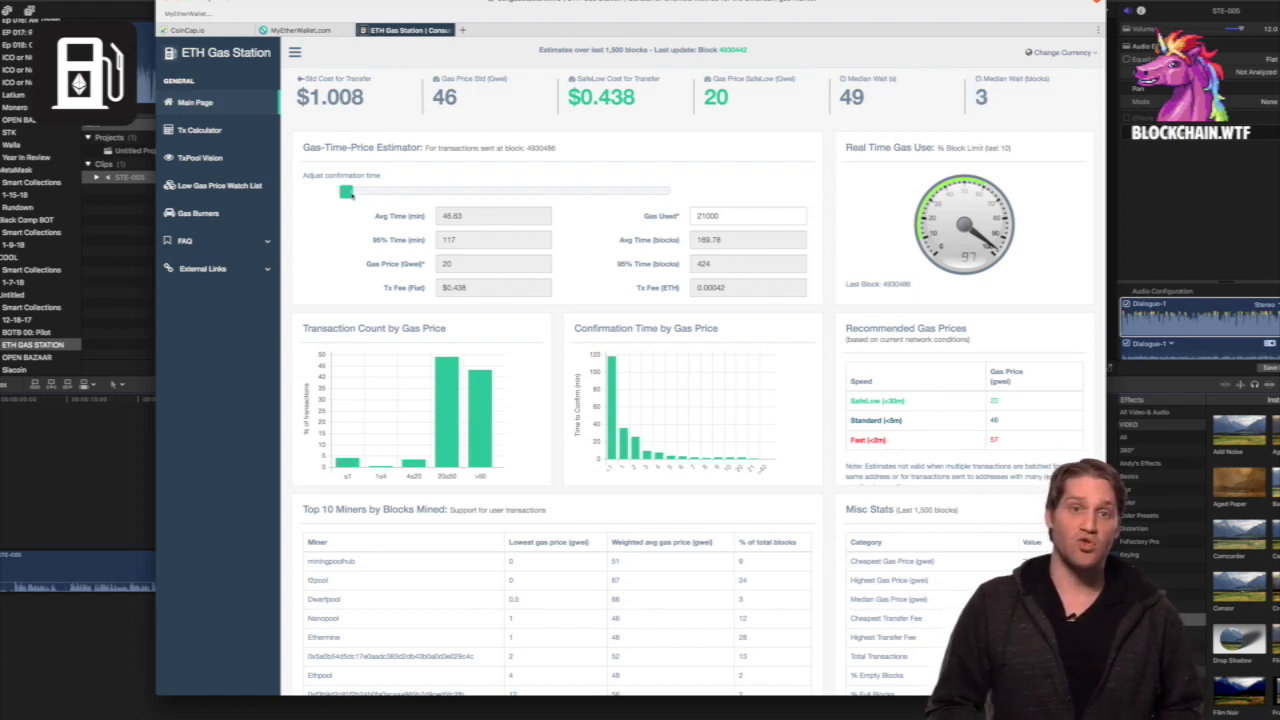
# Highlight the SafeLow gas price, and adjust the estimator's confirmation time to a gas price of 52 Gwei
pyautogui.moveTo(352, 195)
pyautogui.mouseDown()
pyautogui.moveTo(548, 202)
pyautogui.moveTo(345, 192)
pyautogui.mouseUp()
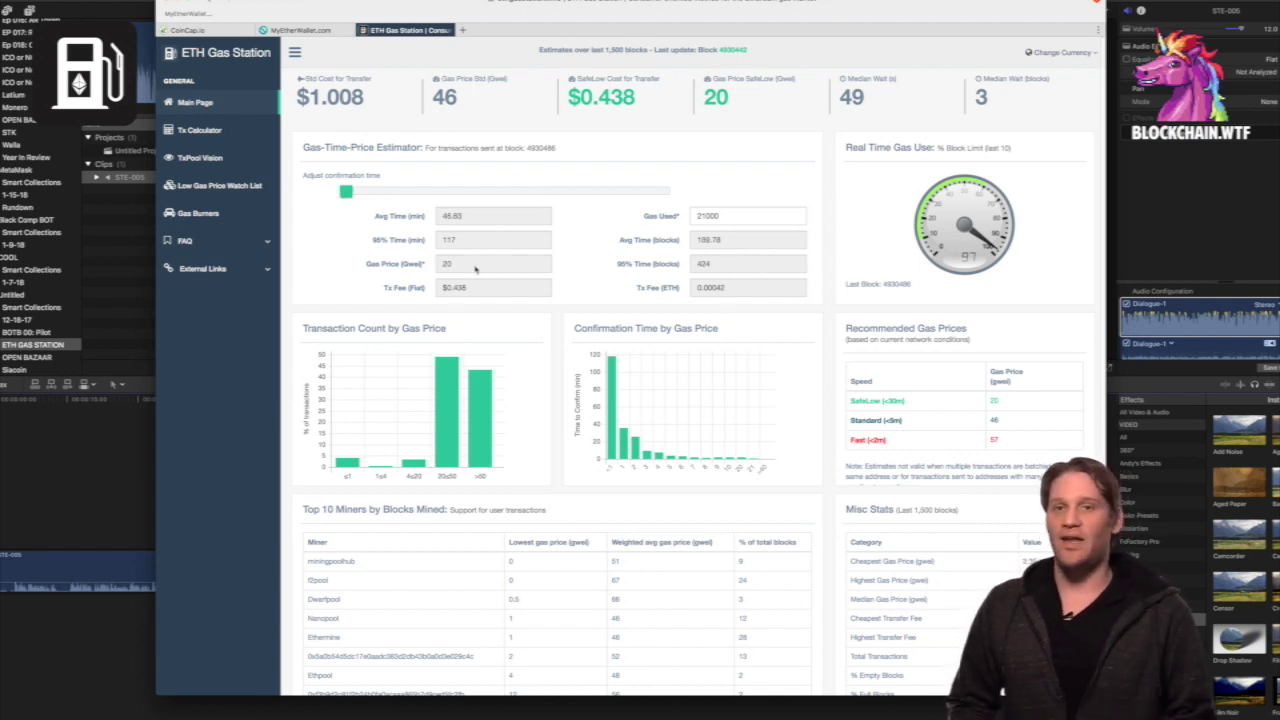
pyautogui.doubleClick(476, 268)
pyautogui.doubleClick(716, 96)
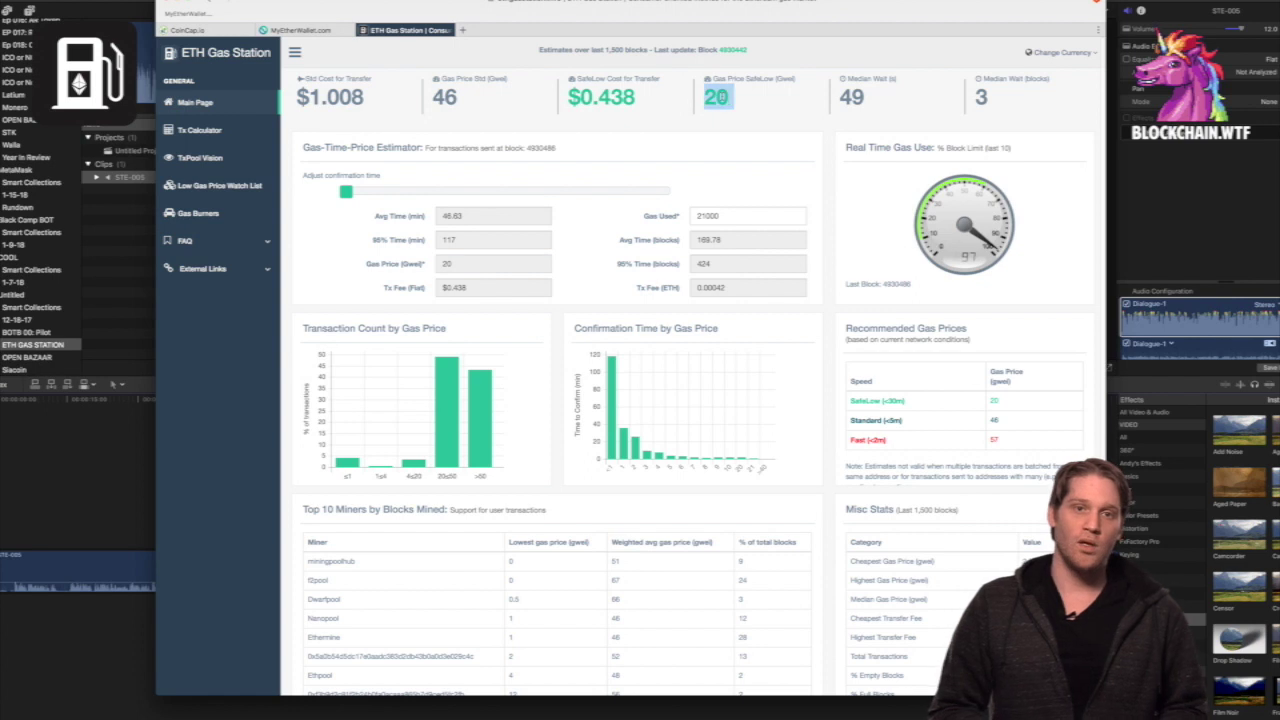
pyautogui.click(340, 246)
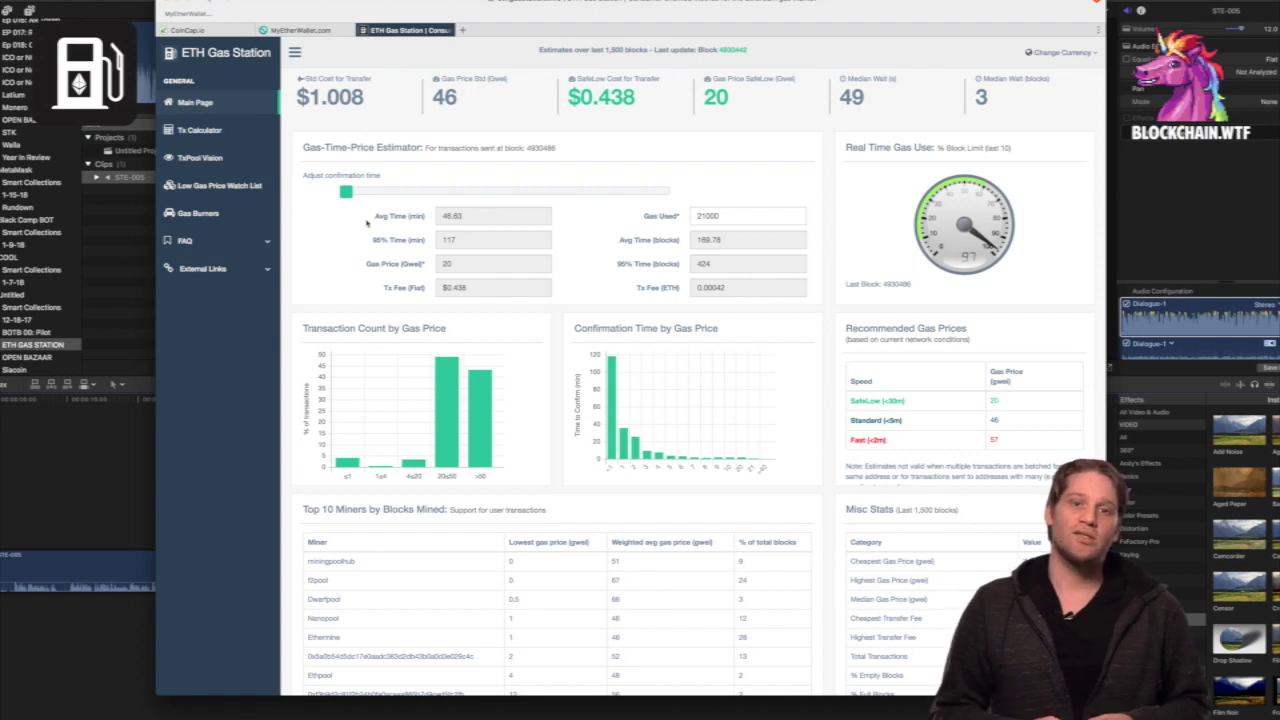
pyautogui.moveTo(348, 195); pyautogui.dragTo(628, 196)
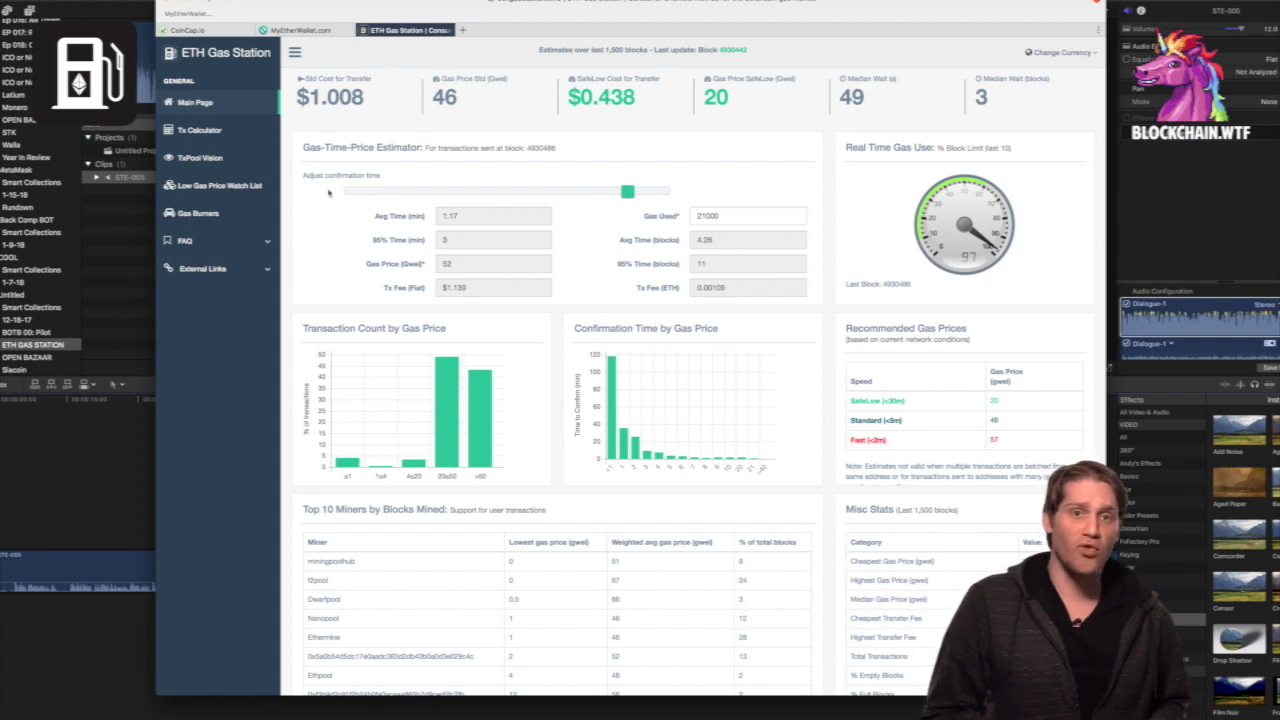
# Open TxPool Vision and examine the pool data across gas prices from 0 to above 60 Gwei
pyautogui.click(205, 158)
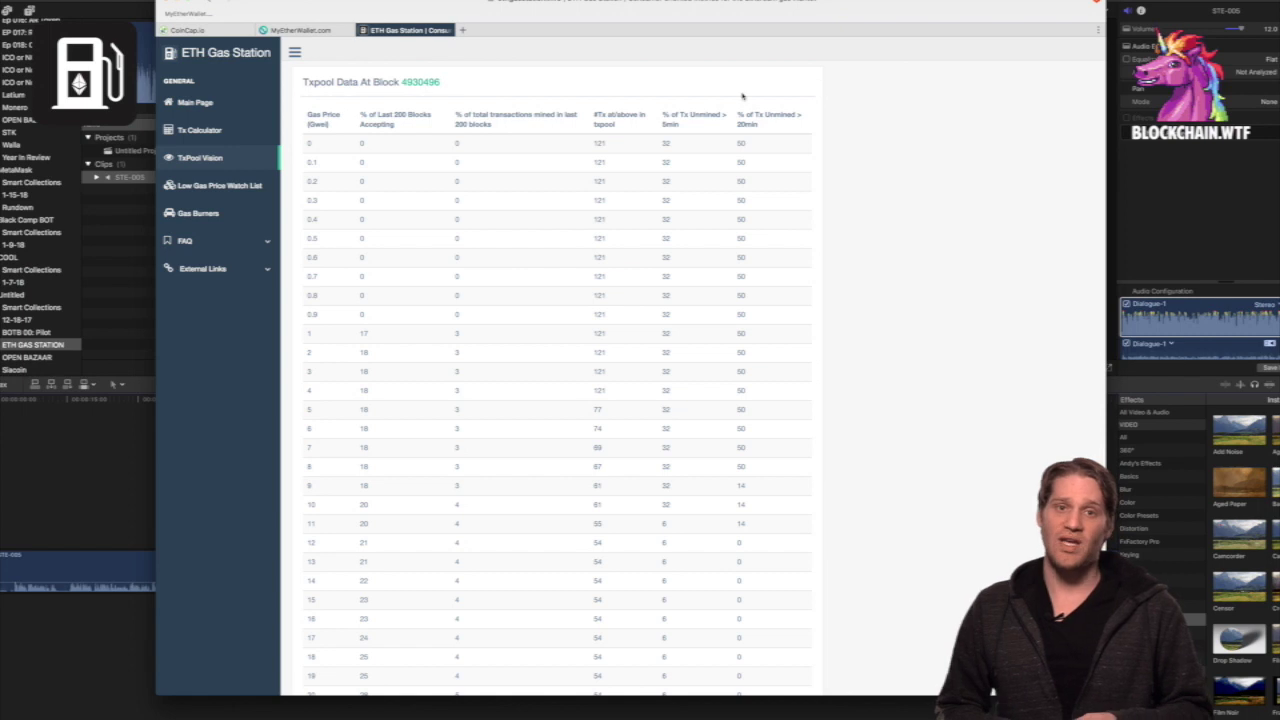
pyautogui.scroll(-3, 455, 433)
pyautogui.scroll(-1, 455, 433)
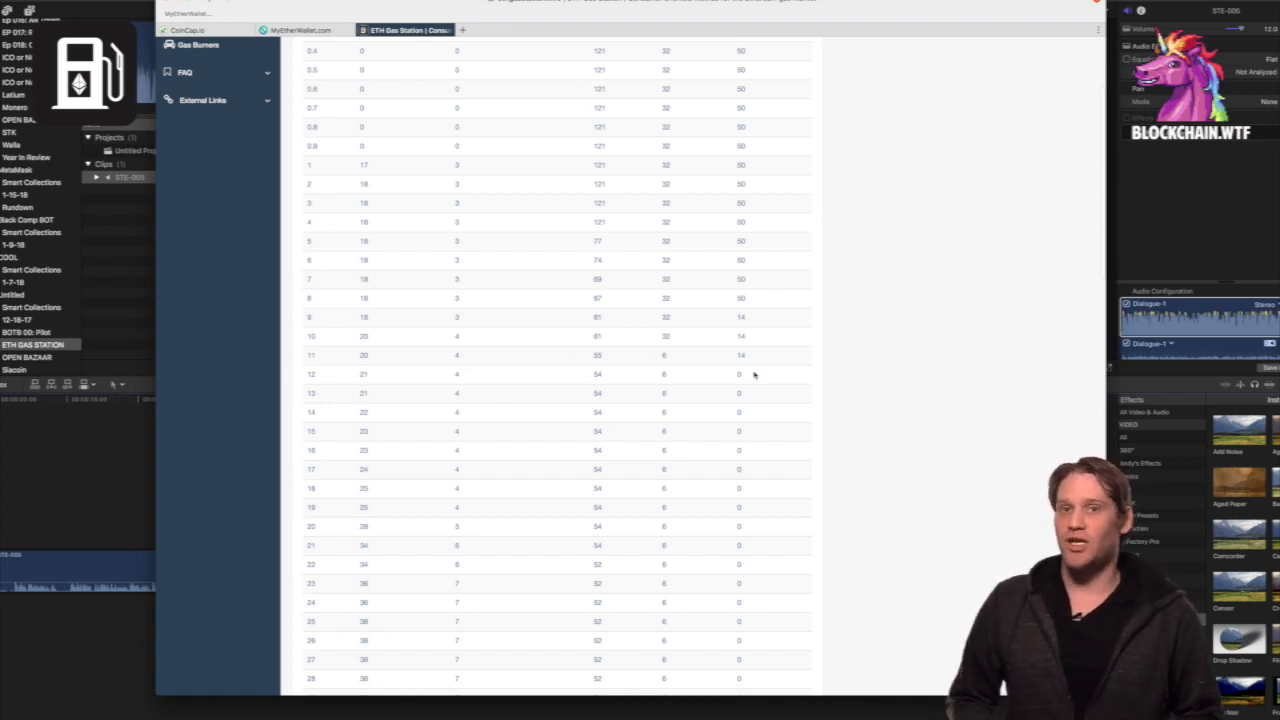
pyautogui.scroll(-10, 450, 396)
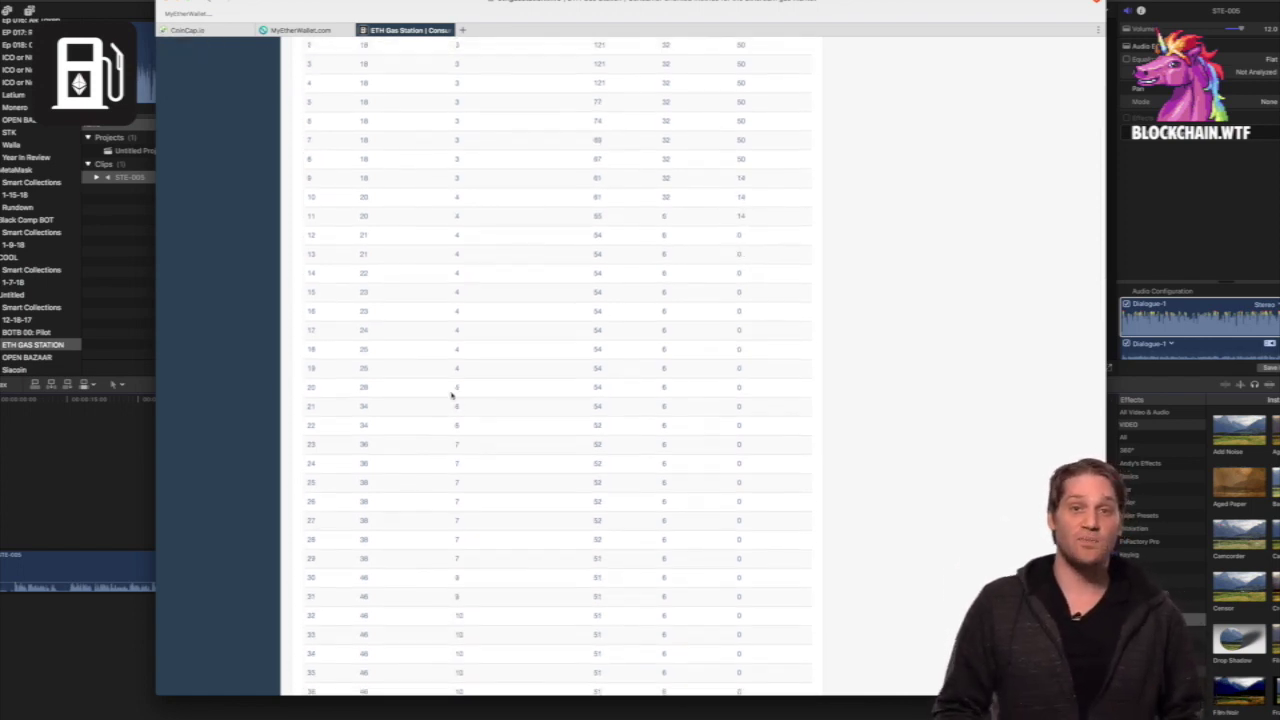
pyautogui.scroll(3, 452, 396)
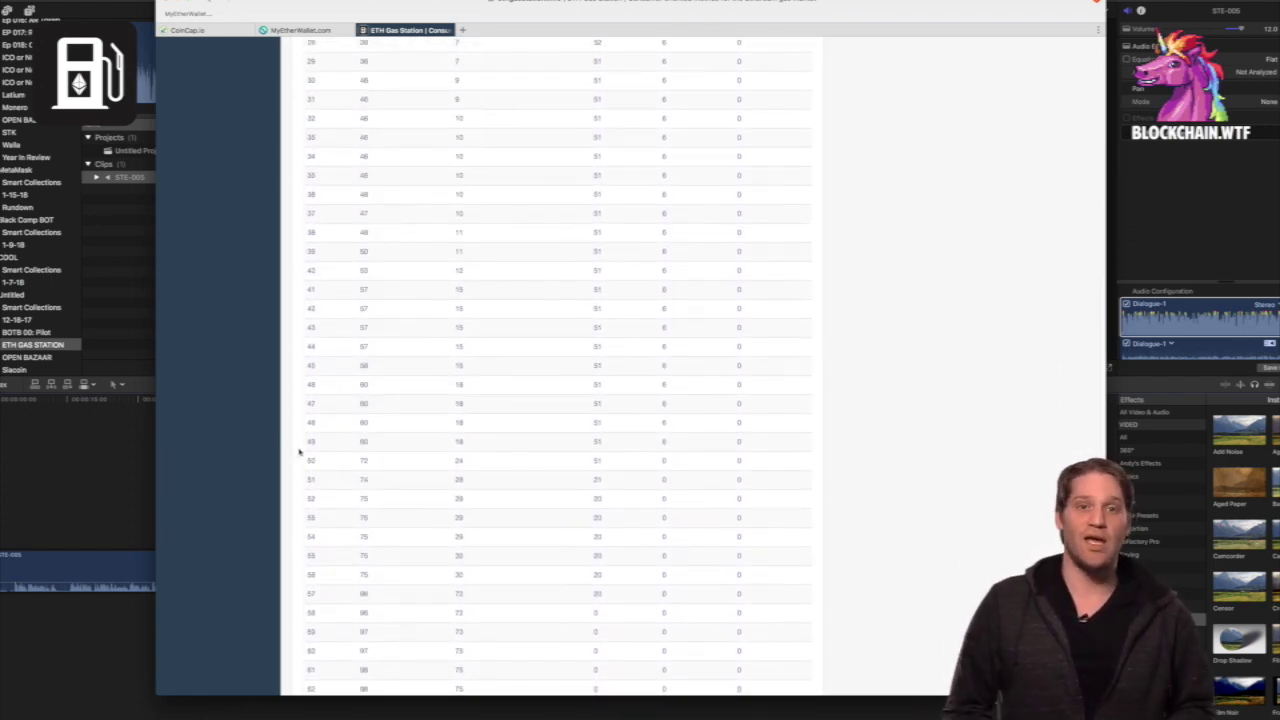
pyautogui.scroll(10, 331, 390)
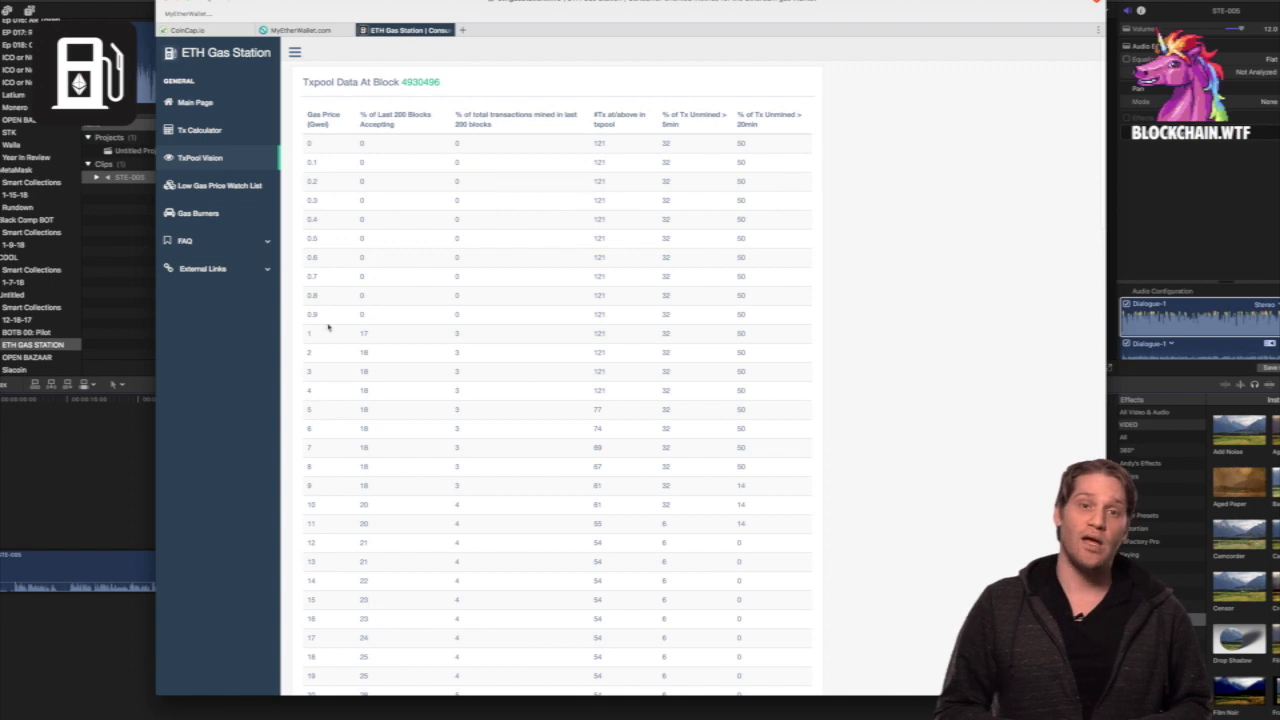
# Open the Tx Calculator and run predictions for the Average and the Fastest (57 Gwei) gas price with 21000 gas
pyautogui.click(212, 136)
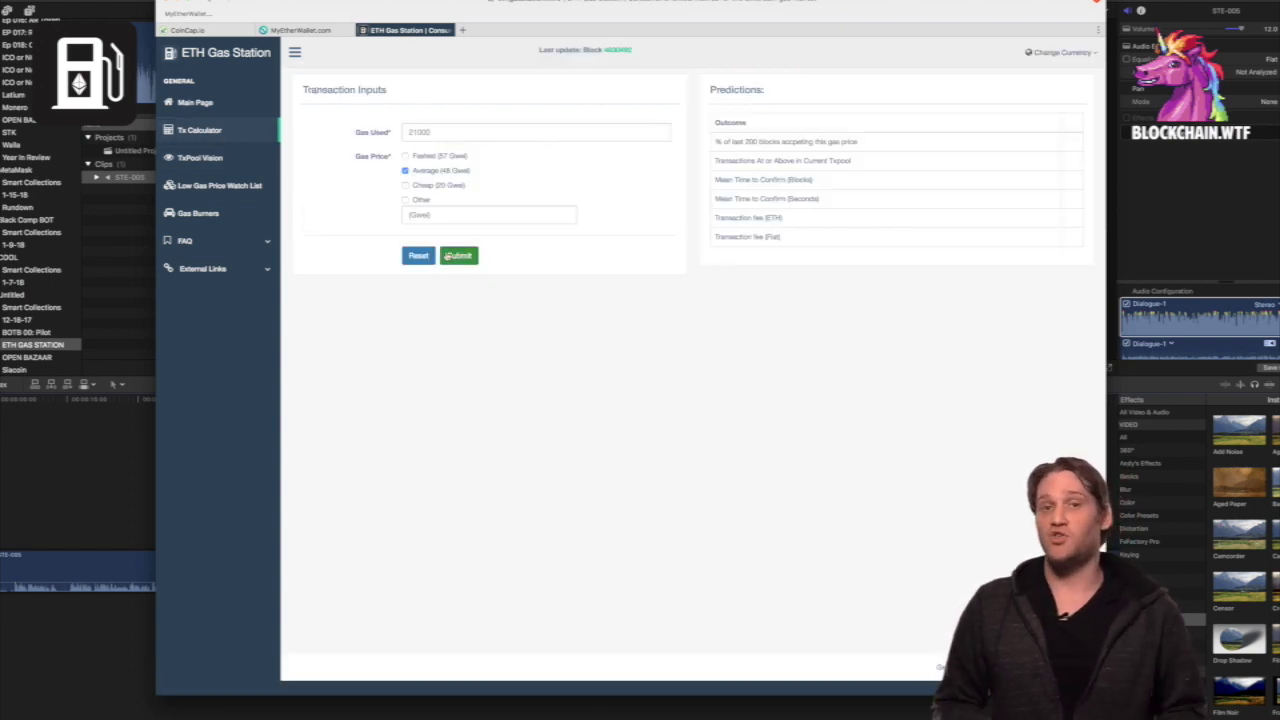
pyautogui.click(459, 256)
pyautogui.click(438, 157)
pyautogui.click(458, 256)
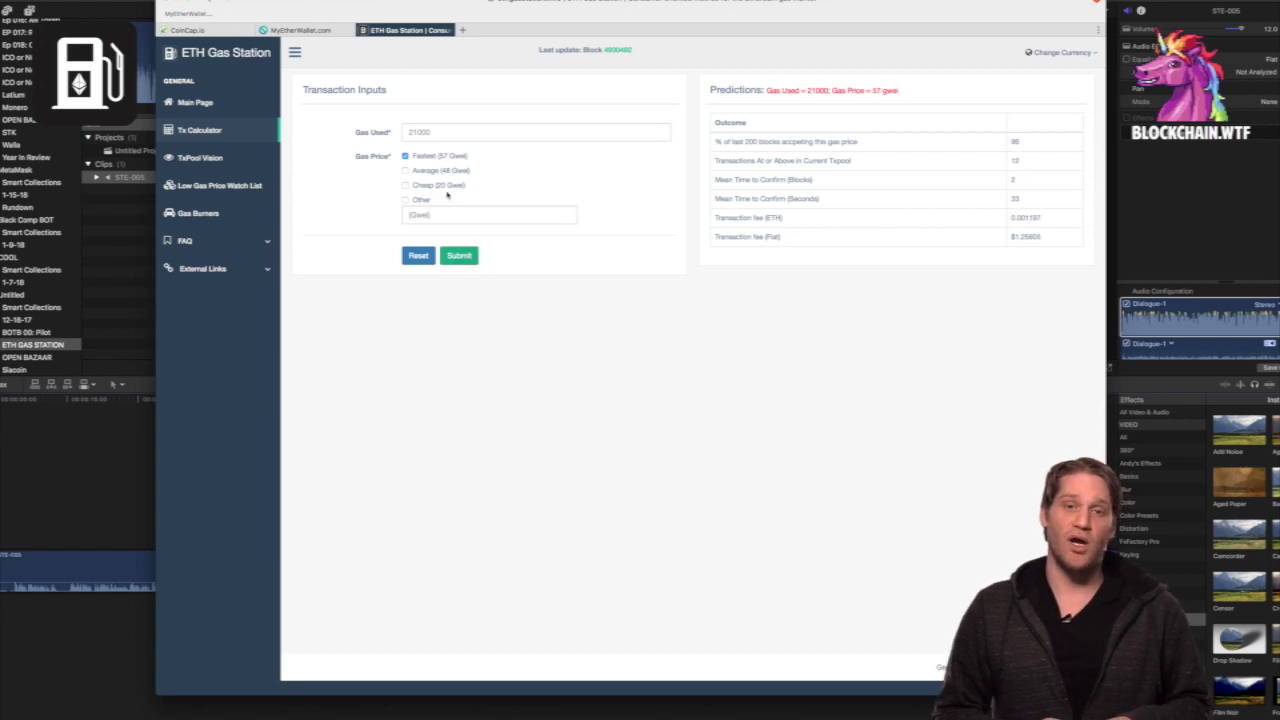
# Run the prediction for the Cheap (20 Gwei) gas price and again for Fastest (57 Gwei)
pyautogui.click(448, 188)
pyautogui.click(446, 256)
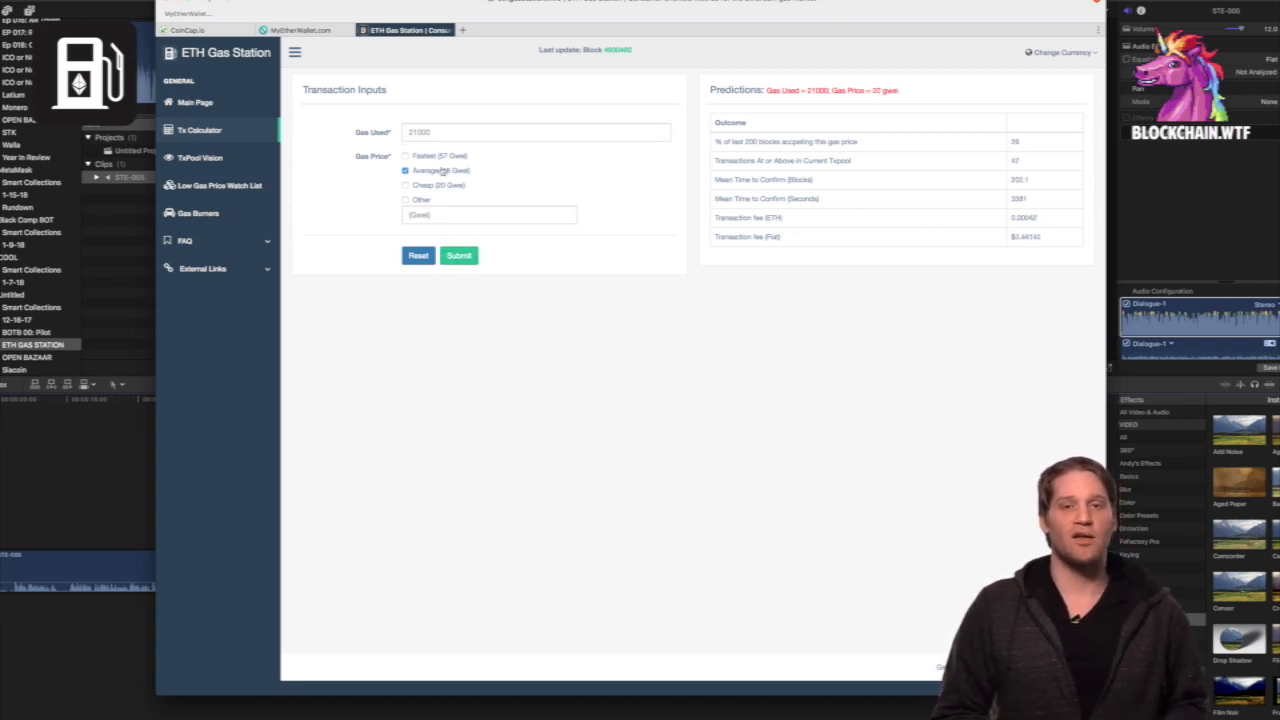
pyautogui.click(438, 160)
pyautogui.click(458, 256)
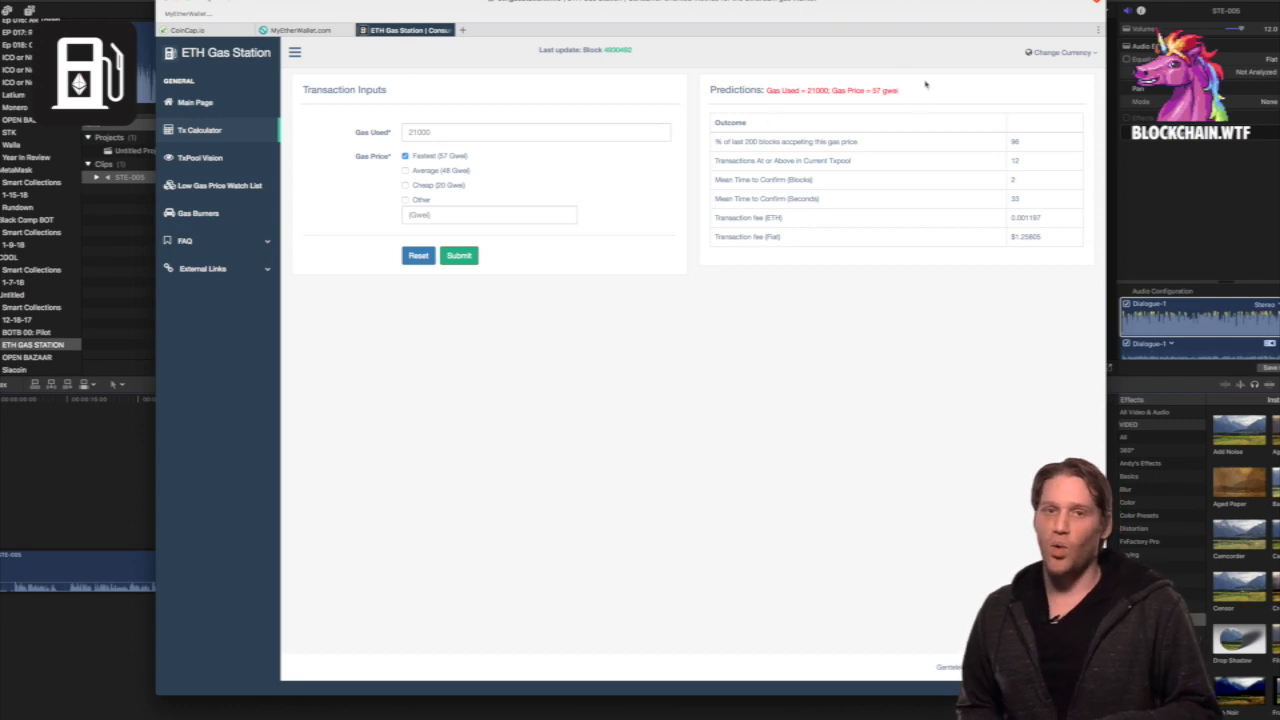
# Show the Gas Burners list, open the Etherdelta contract address in a new browser tab, and highlight its Etherdelta ID
pyautogui.click(196, 215)
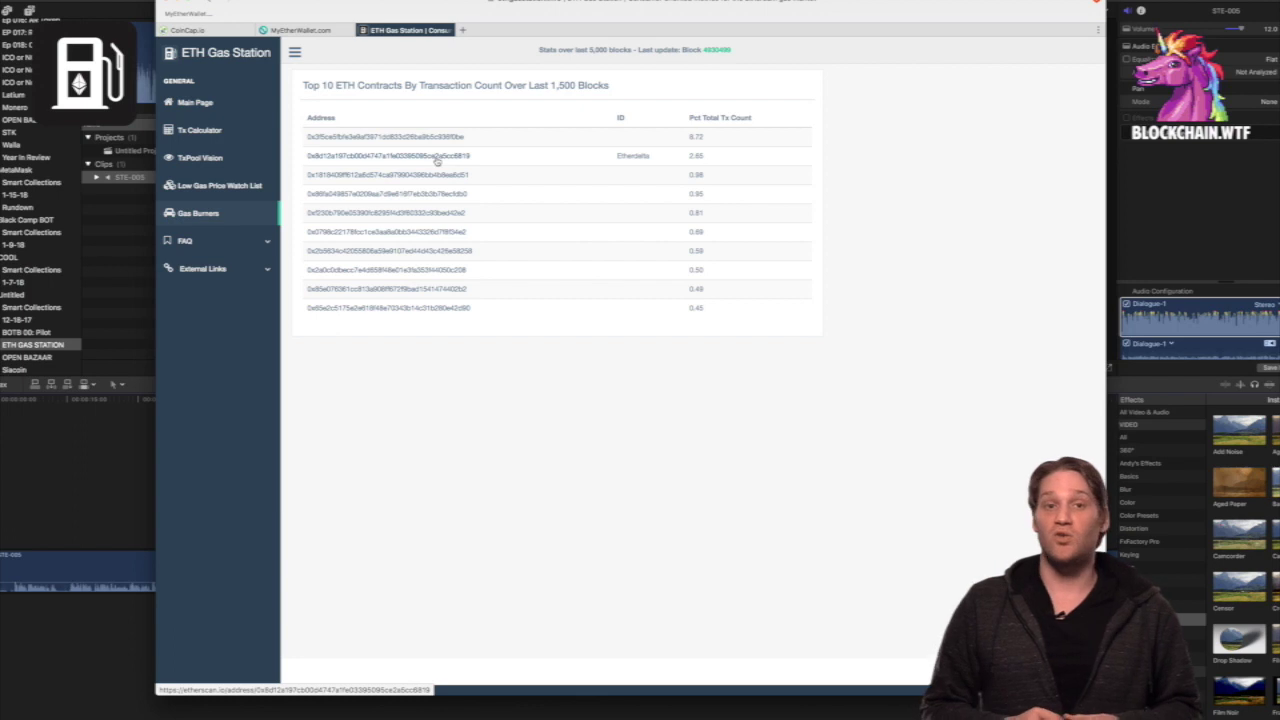
pyautogui.rightClick(436, 160)
pyautogui.click(448, 164)
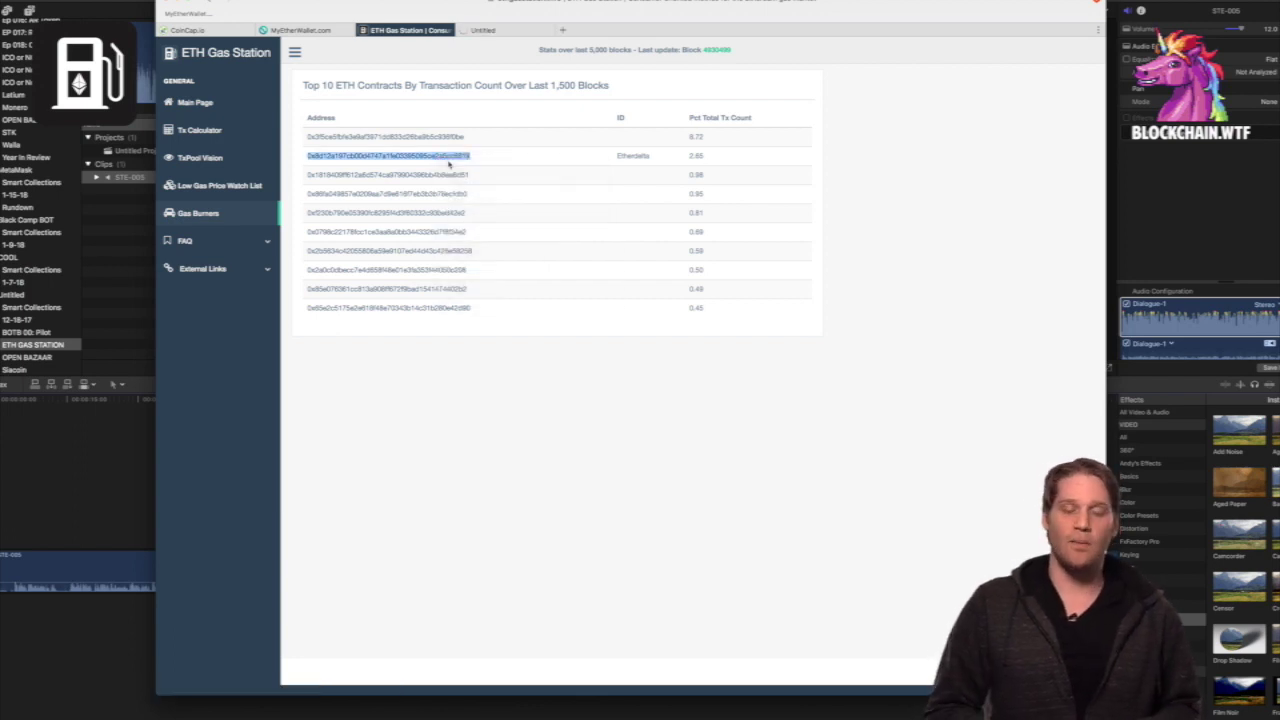
pyautogui.doubleClick(673, 162)
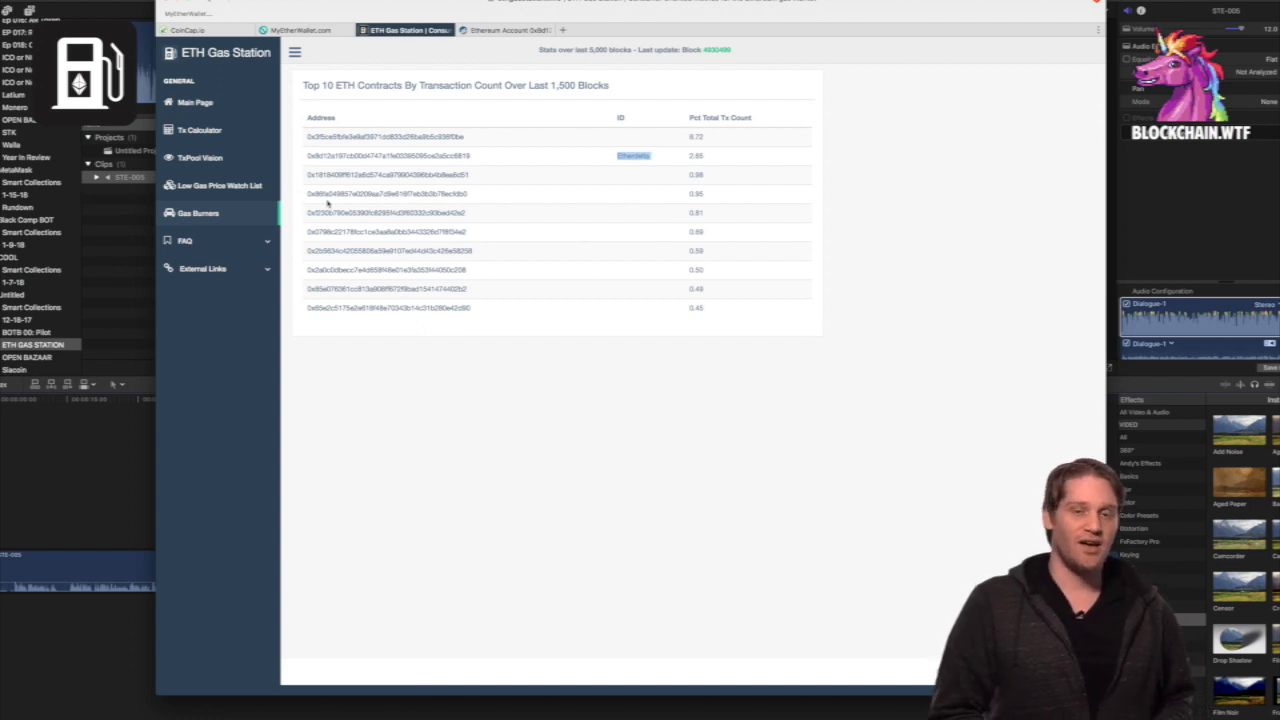
# Switch to the contract's Etherscan page and highlight its ETH balance and ETH USD value
pyautogui.click(505, 30)
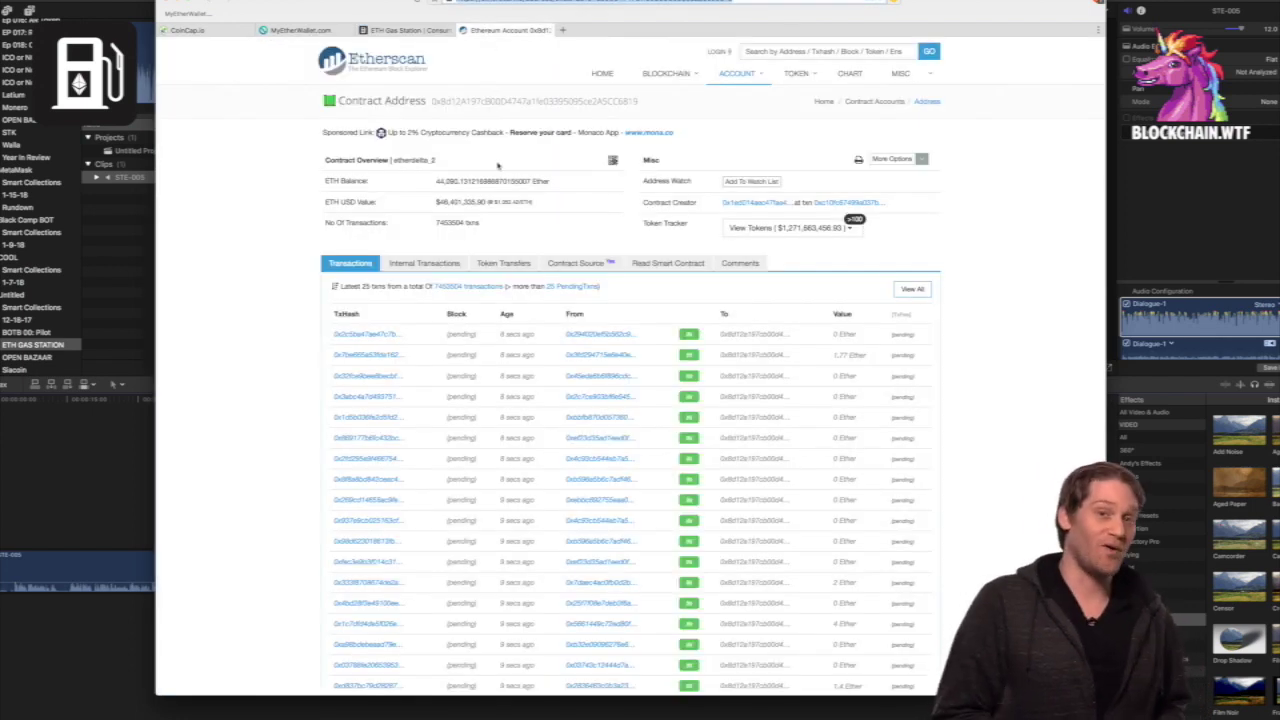
pyautogui.moveTo(435, 184); pyautogui.dragTo(546, 179)
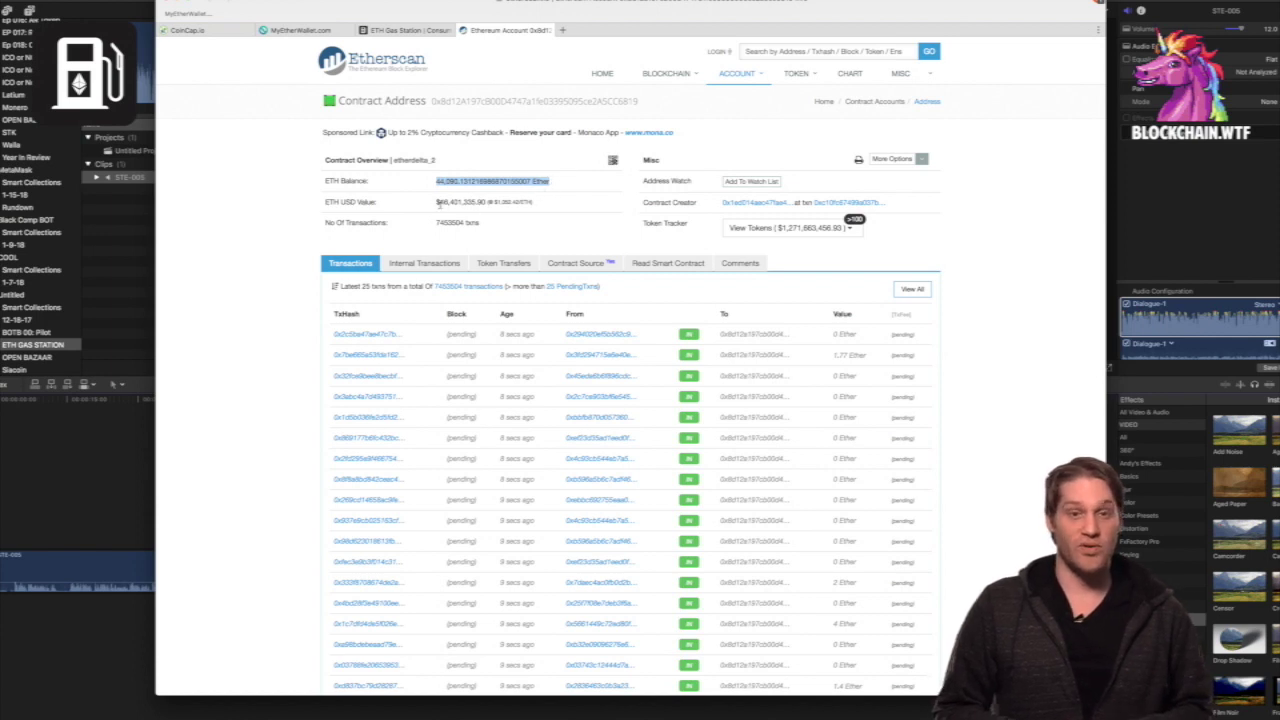
pyautogui.moveTo(437, 203); pyautogui.dragTo(522, 202)
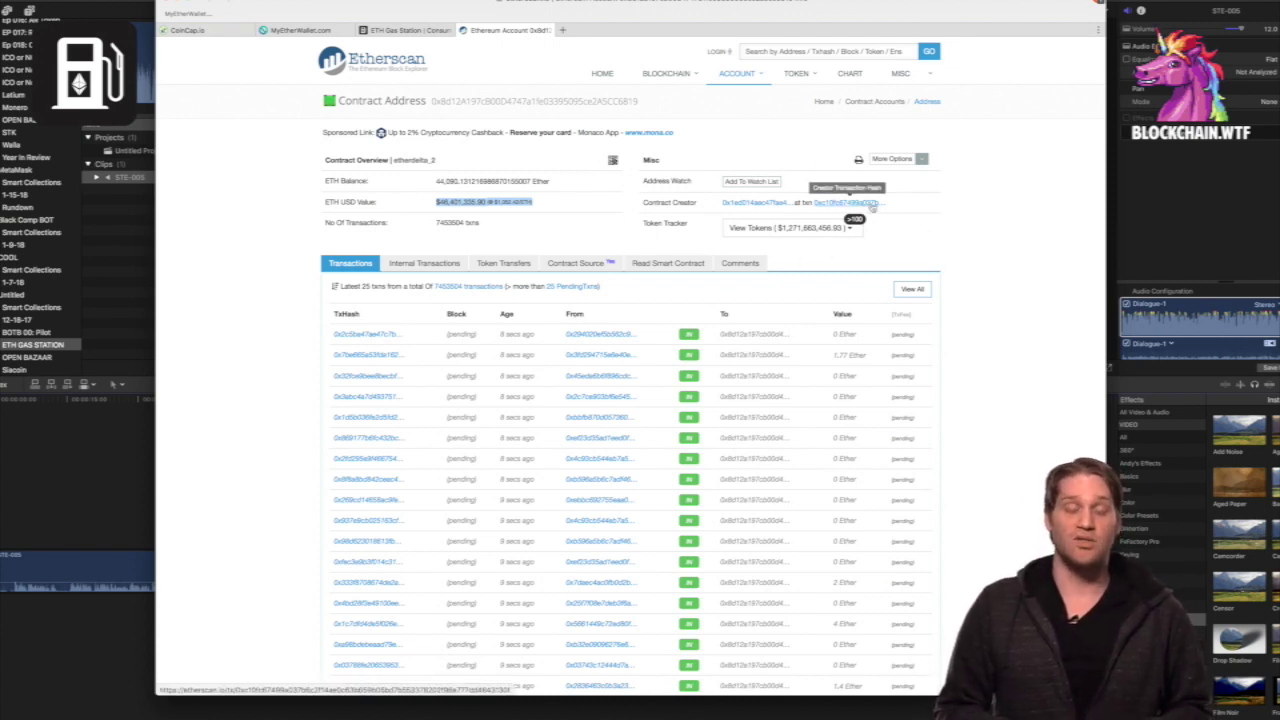
# Expand the contract's Token Tracker list and look through its token holdings down to the total value
pyautogui.click(850, 228)
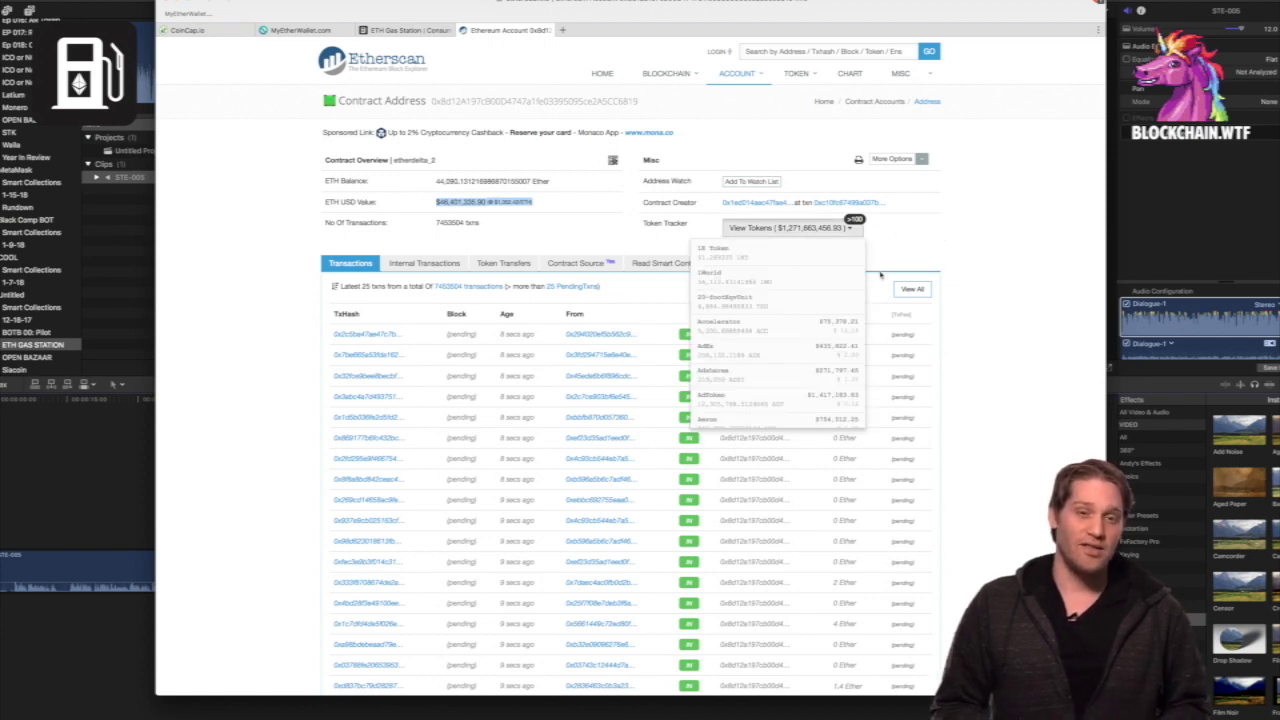
pyautogui.scroll(-10, 819, 338)
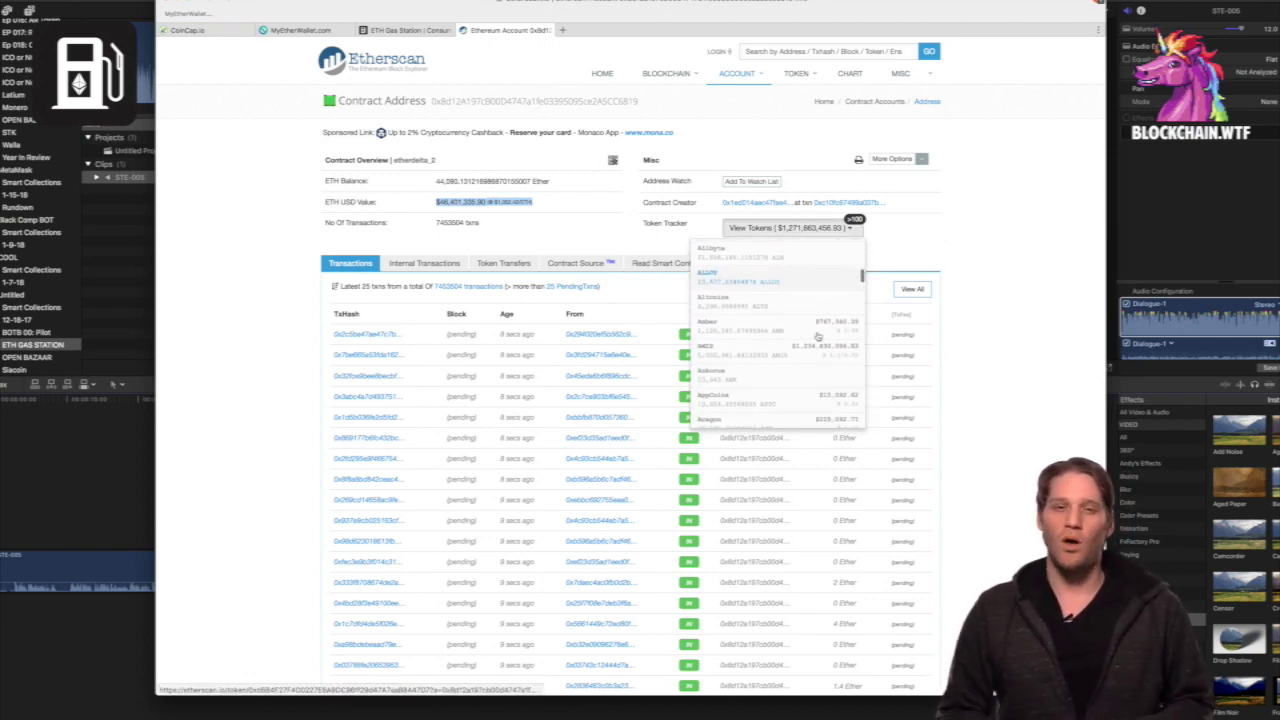
pyautogui.scroll(-5, 817, 337)
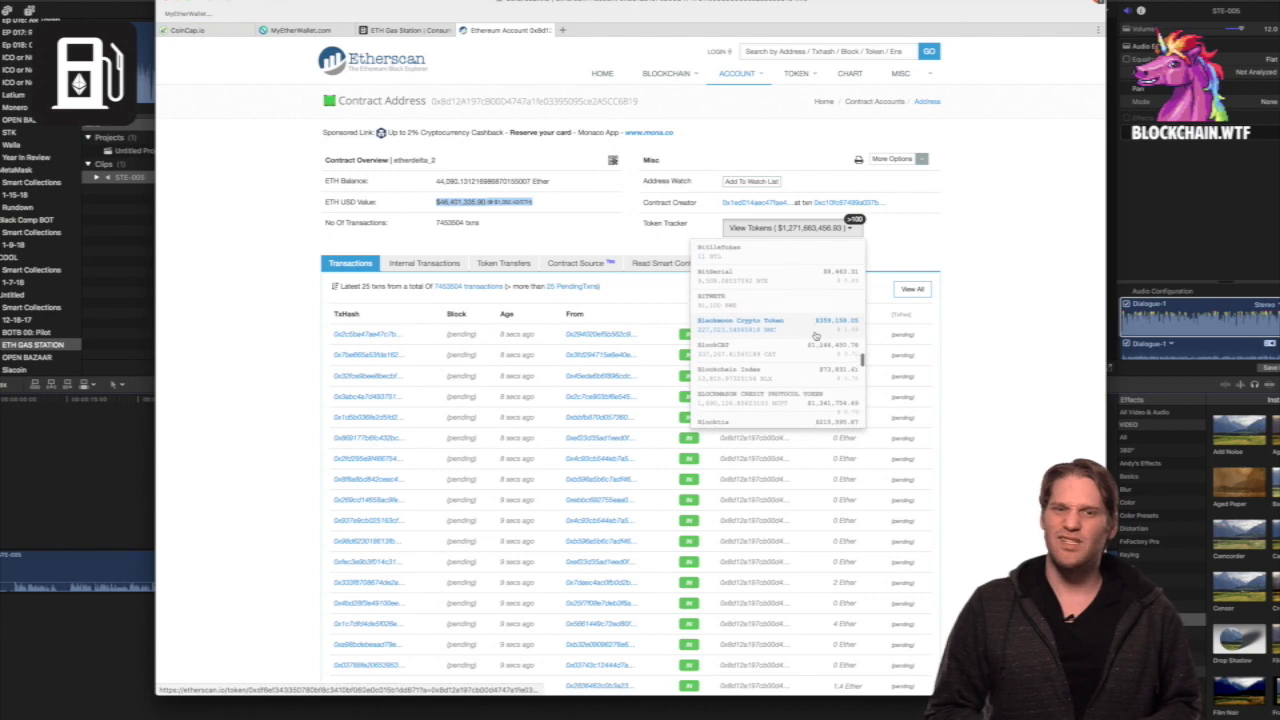
pyautogui.scroll(-5, 817, 337)
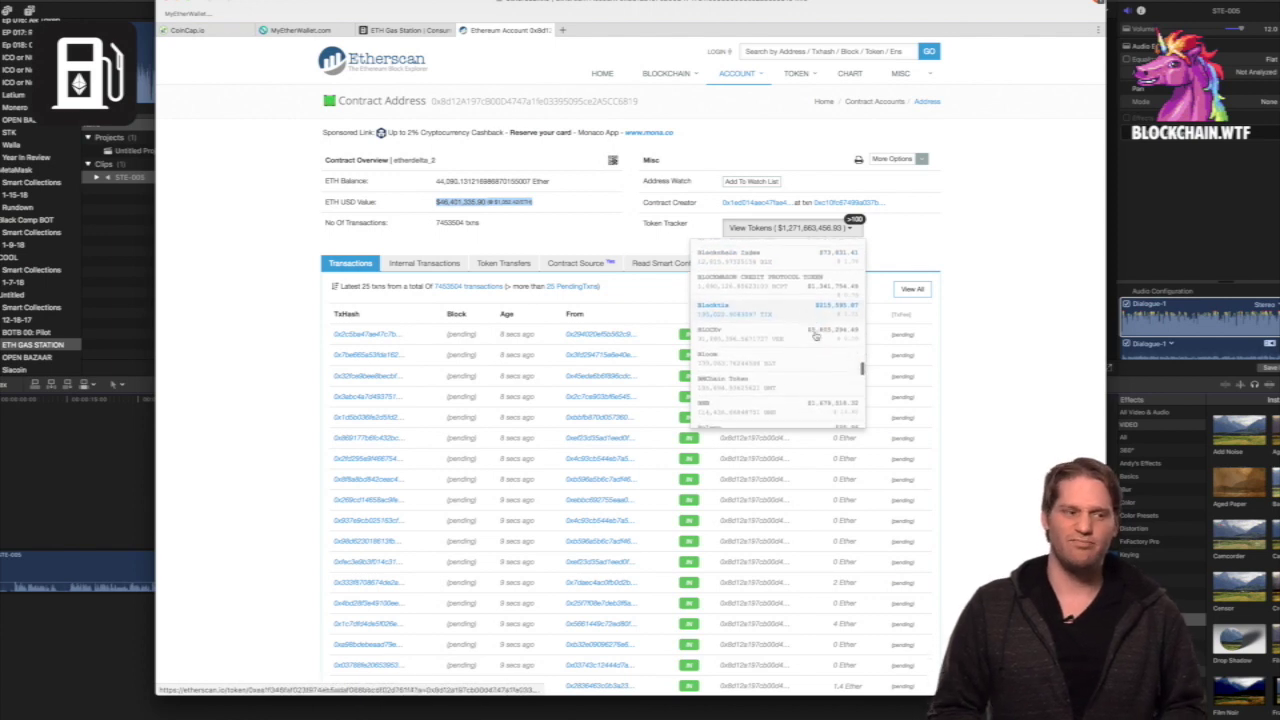
pyautogui.scroll(-10, 817, 337)
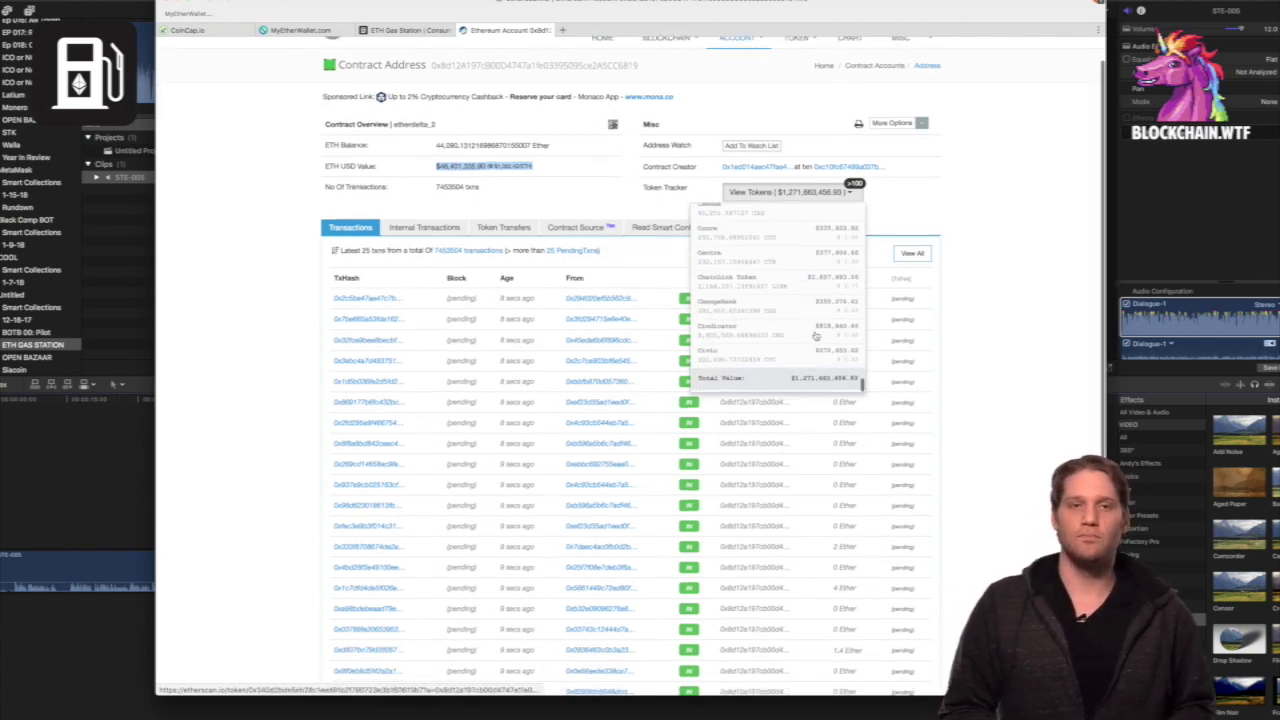